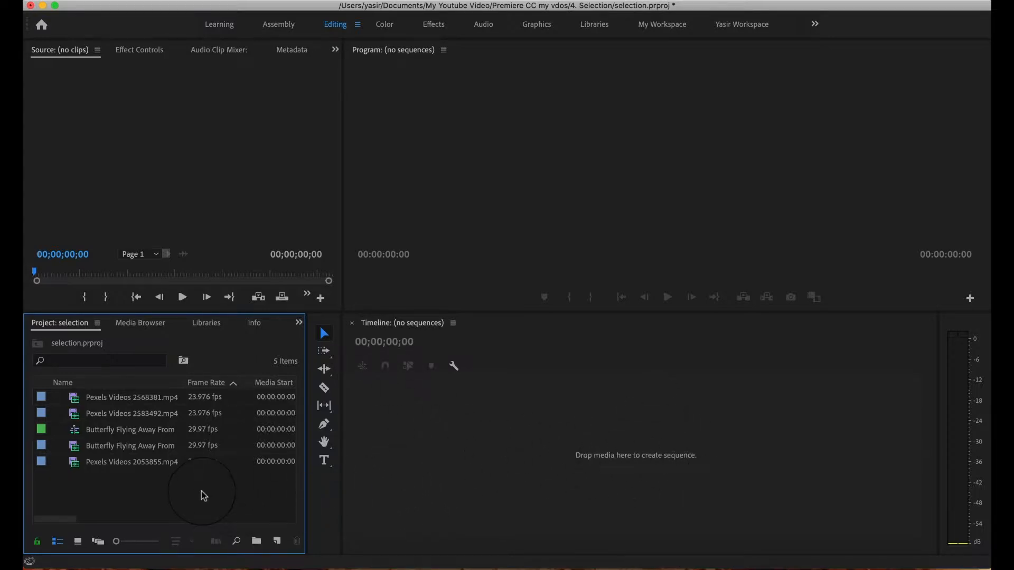
Delete the existing Butterfly Flying Away From sequence from the project, keeping the source video clips.
left_click(134, 433)
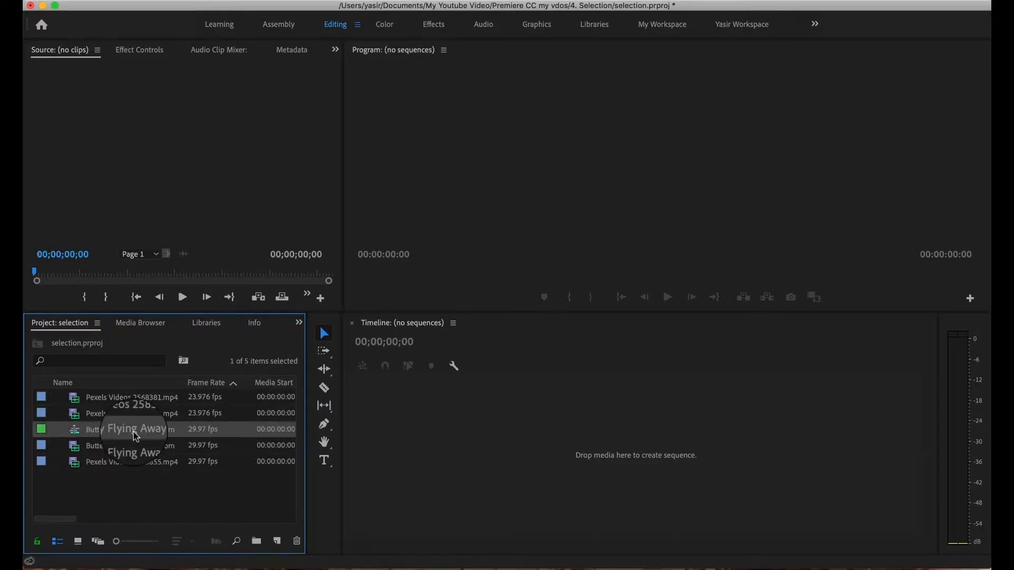
right_click(136, 436)
left_click(161, 485)
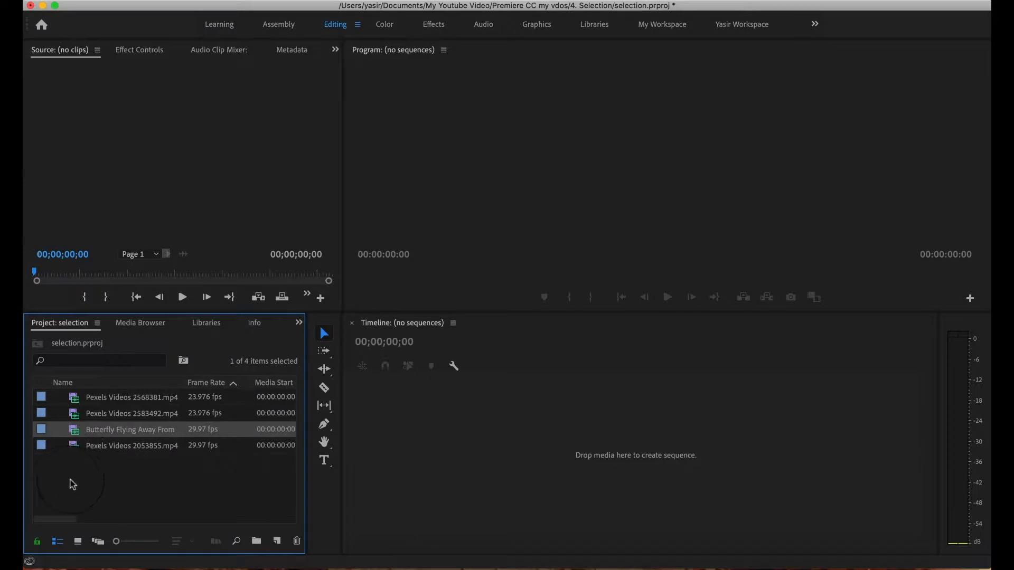
Create a new sequence matching the Butterfly Flying Away From A Flower video clip.
left_click(151, 485)
left_click(129, 431)
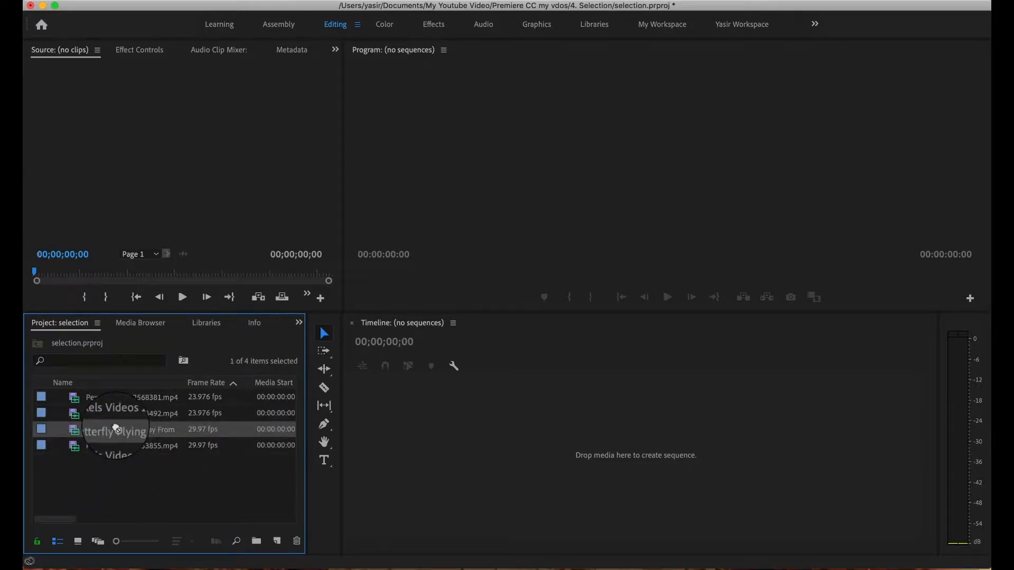
left_click_drag(107, 429, 318, 506)
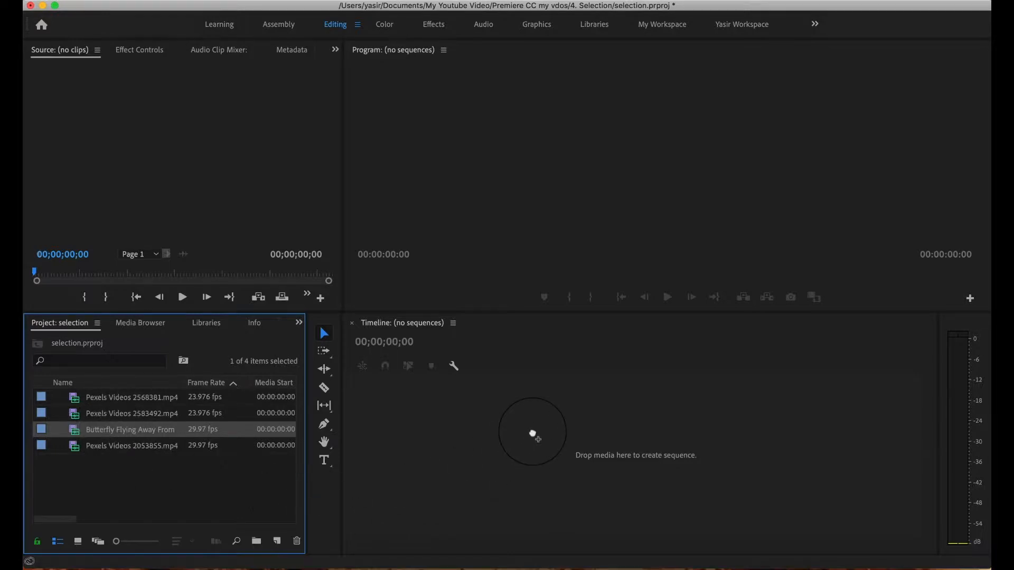
left_click_drag(355, 462, 459, 424)
left_click_drag(441, 472, 189, 485)
left_click_drag(266, 545, 275, 545)
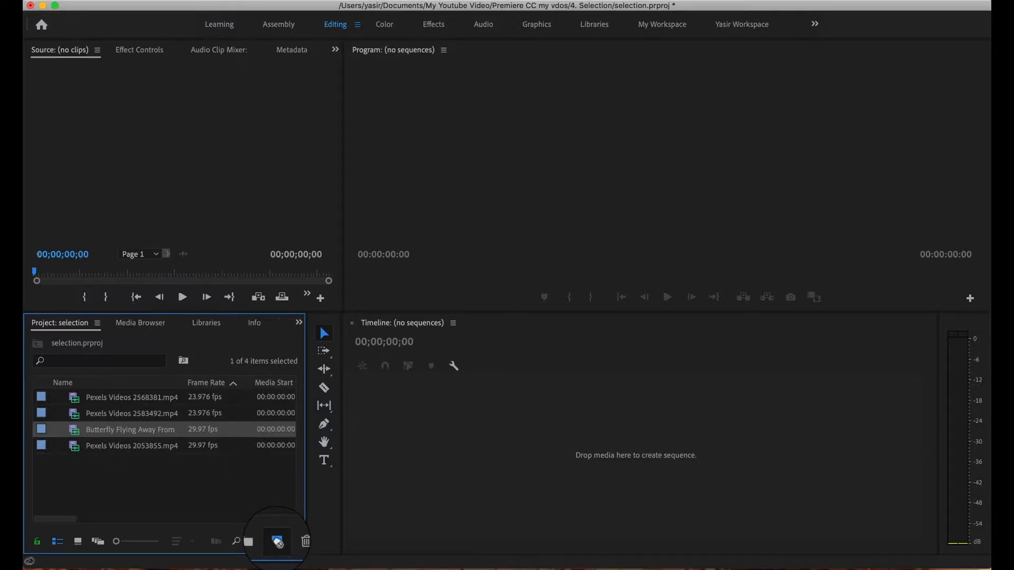
left_click_drag(279, 544, 279, 545)
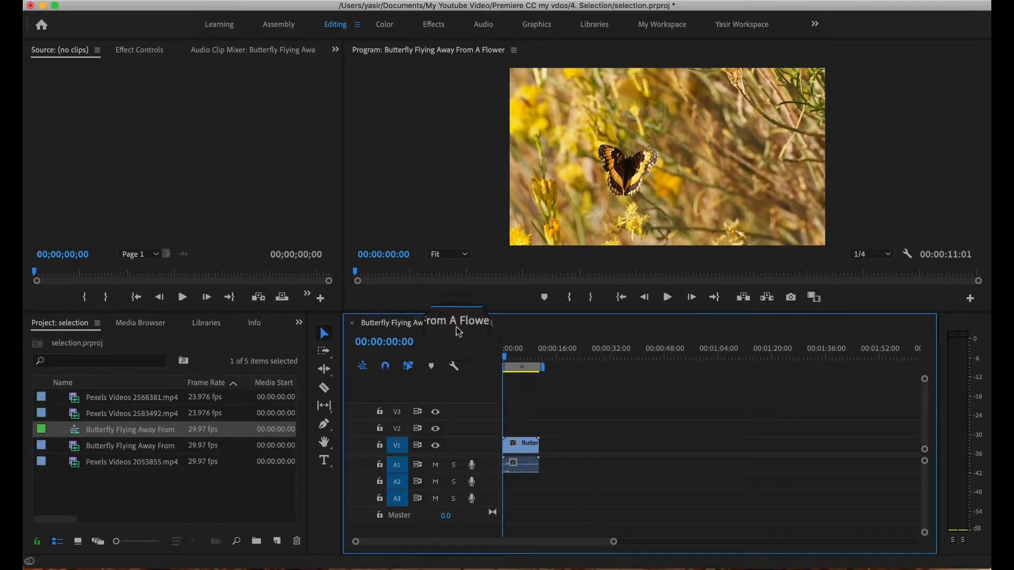
Rename the butterfly sequence as "my new seq" in the project.
right_click(141, 431)
key("Escape")
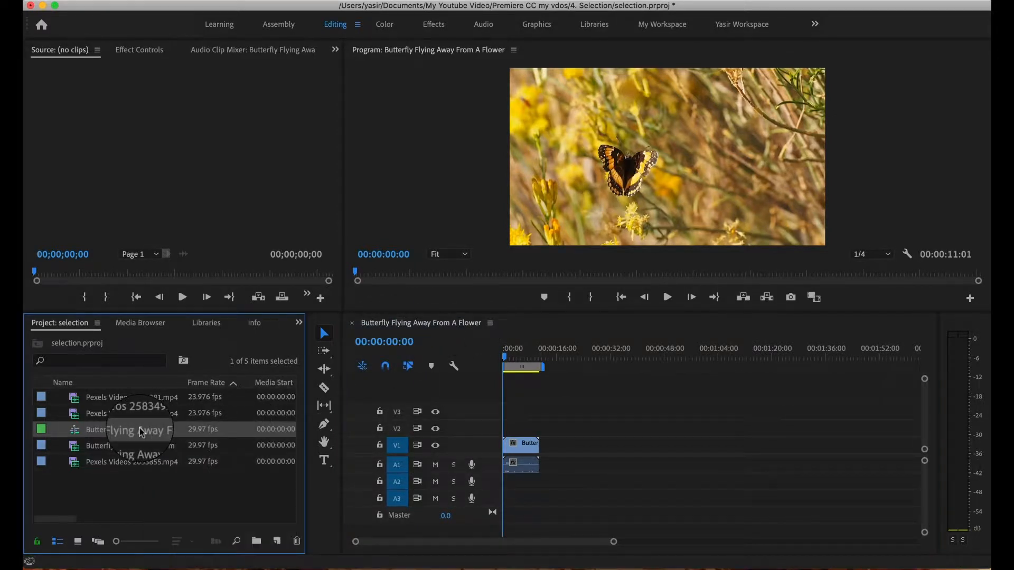
left_click(142, 432)
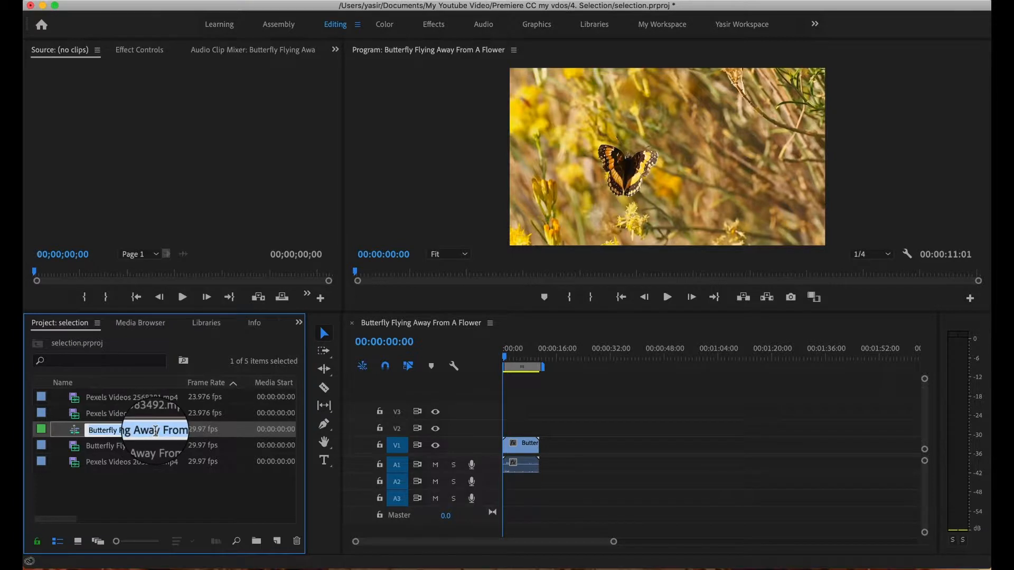
type("my ne")
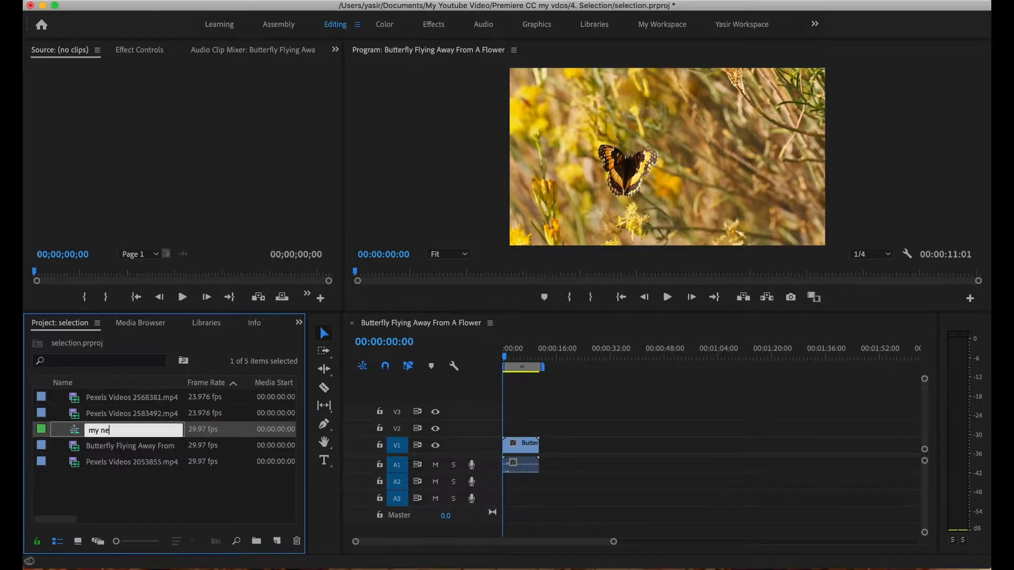
type("w seq")
key("Tab")
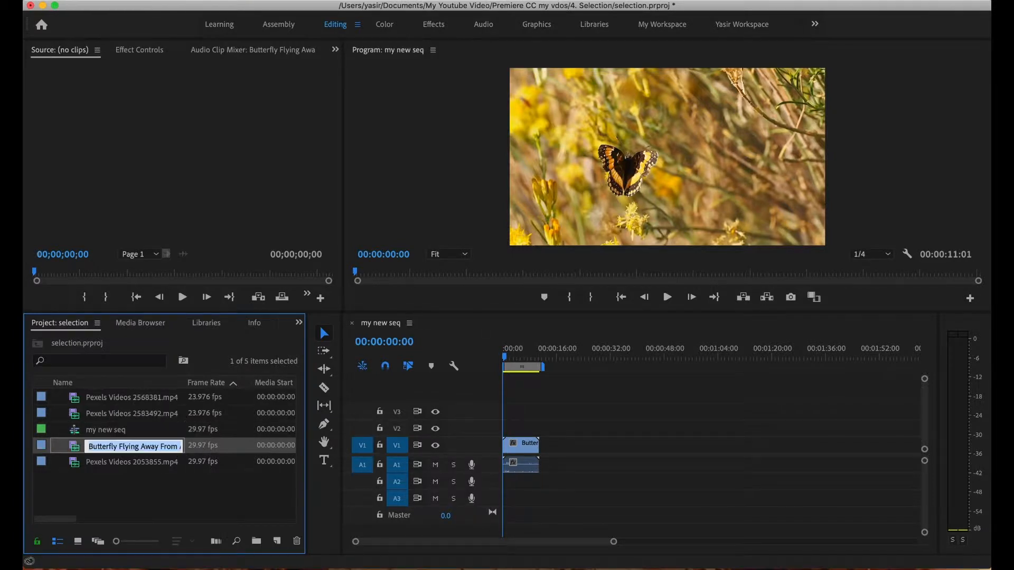
left_click(615, 444)
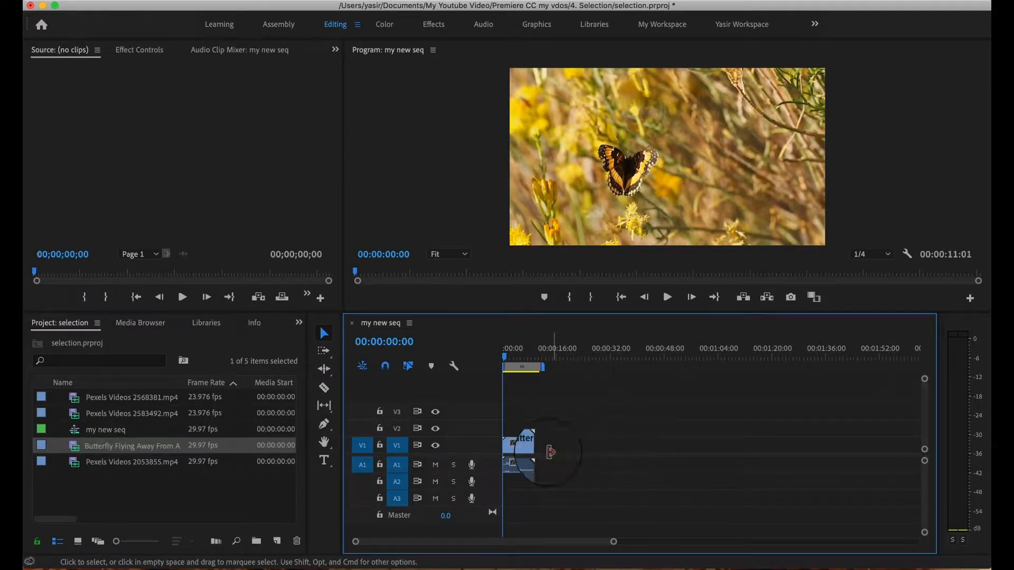
Append Pexels Videos 2568381.mp4, 2583492.mp4 and 2053855.mp4, in that order, end to end after the butterfly clip on V1.
mouse_move(504, 358)
left_mouse_down()
mouse_move(520, 361)
mouse_move(505, 359)
left_mouse_up()
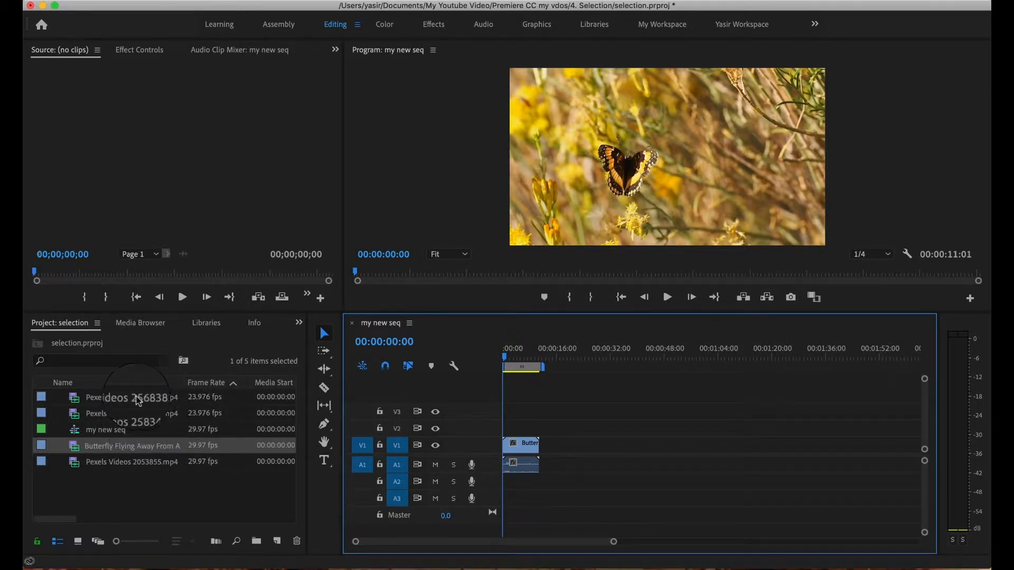
left_click(114, 403)
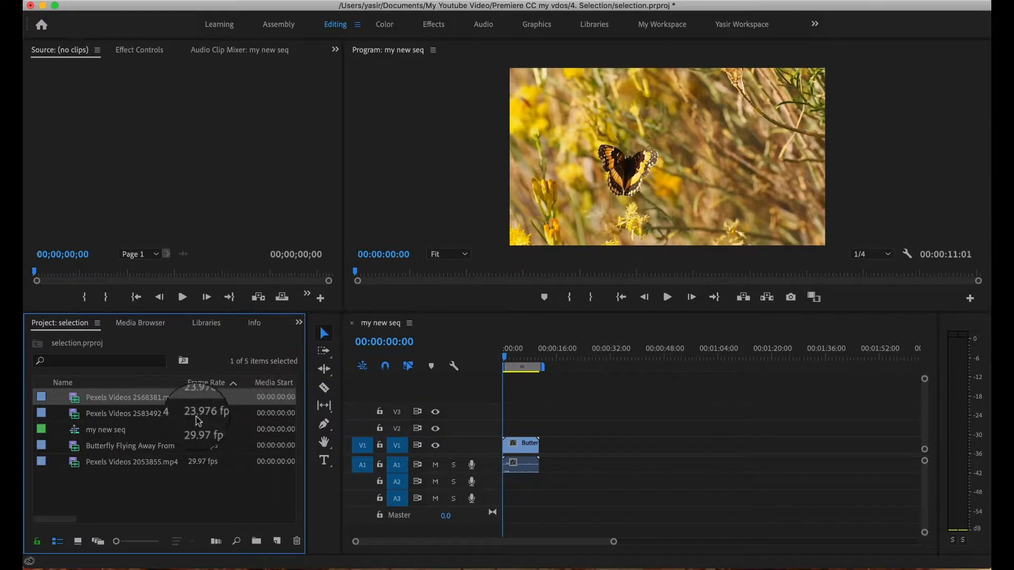
left_click_drag(115, 402, 546, 453)
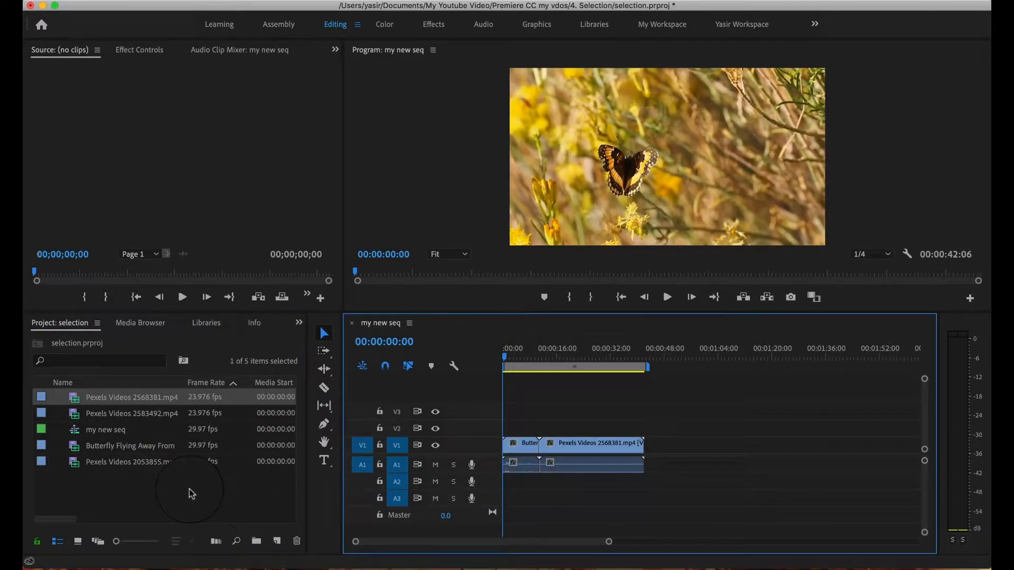
mouse_move(505, 360)
left_mouse_down()
mouse_move(607, 357)
mouse_move(489, 369)
left_mouse_up()
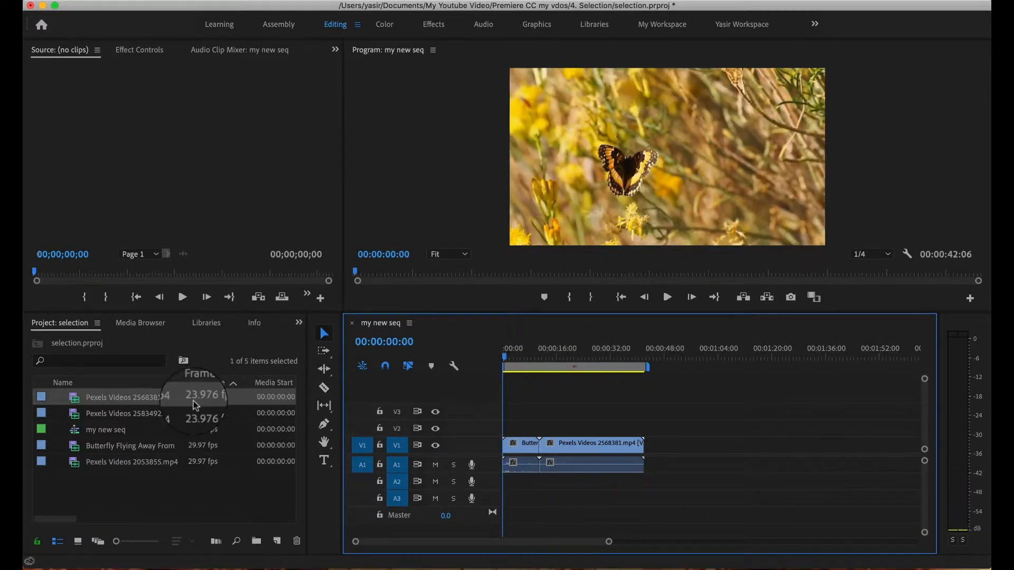
left_click(106, 417)
left_click_drag(106, 420, 646, 455)
left_click_drag(105, 461, 708, 451)
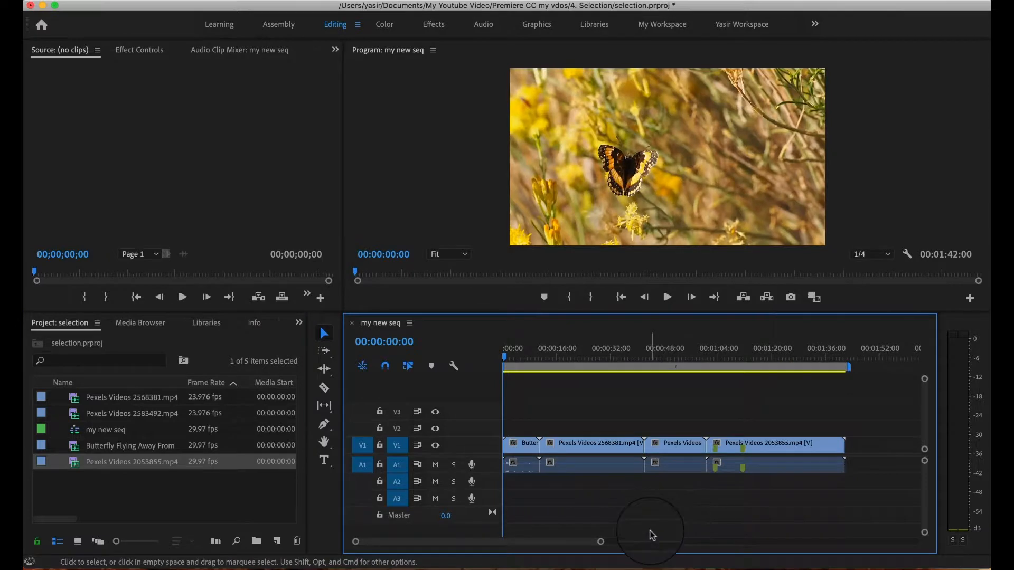
Select the sequence's clips one at a time with the Selection tool, finishing on Pexels Videos 2568381.mp4.
left_click(527, 355)
left_click_drag(544, 362, 443, 395)
left_click(583, 450)
left_click(670, 450)
left_click(749, 449)
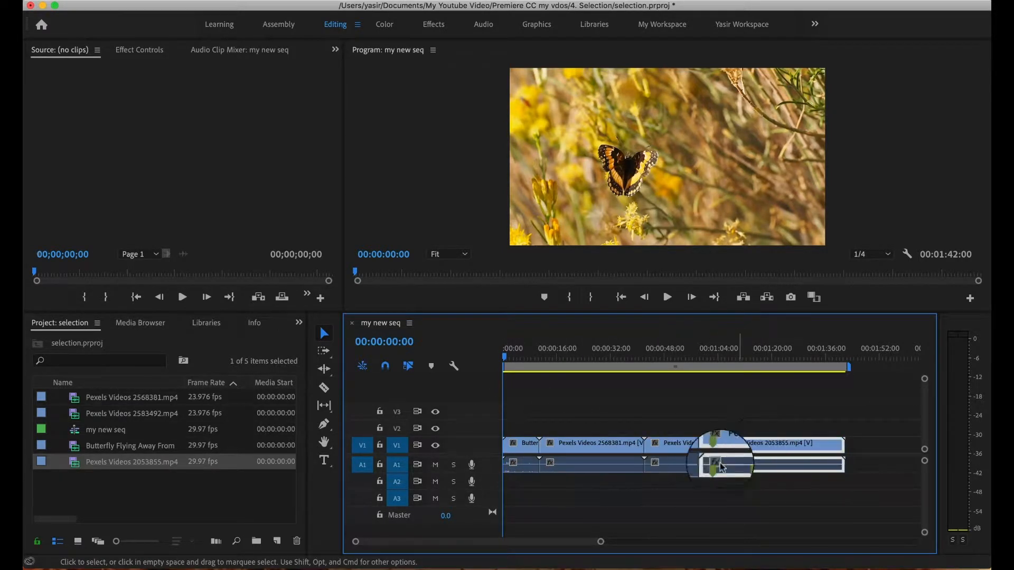
left_click(523, 453)
left_click(589, 453)
left_click(679, 450)
left_click(763, 451)
left_click(662, 450)
left_click(600, 451)
left_click(506, 445)
left_click(523, 449)
left_click(574, 448)
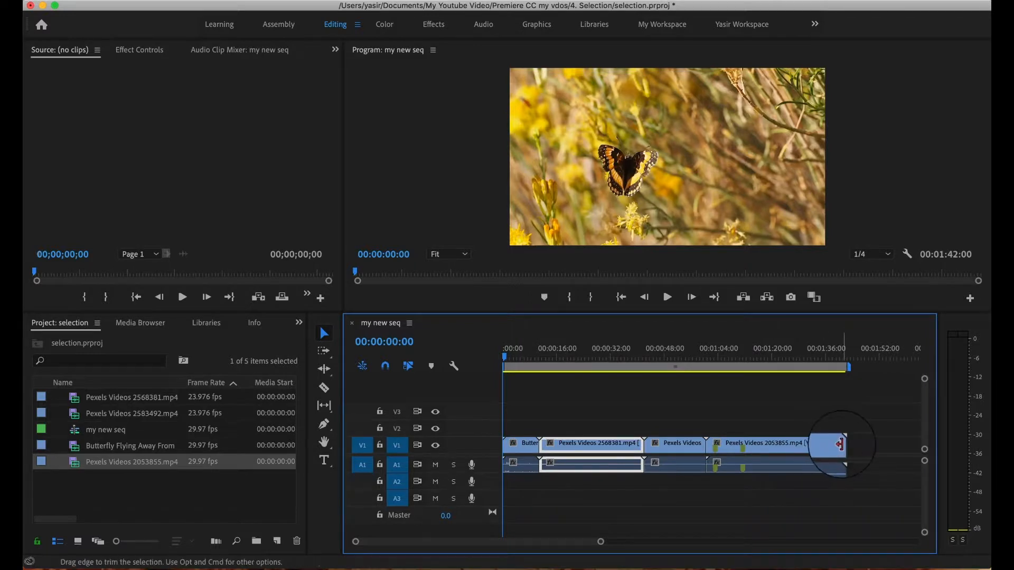
Trim about 18 seconds off the end of Pexels Videos 2053855.mp4 and extend it back to its full length.
left_click_drag(840, 444, 802, 447)
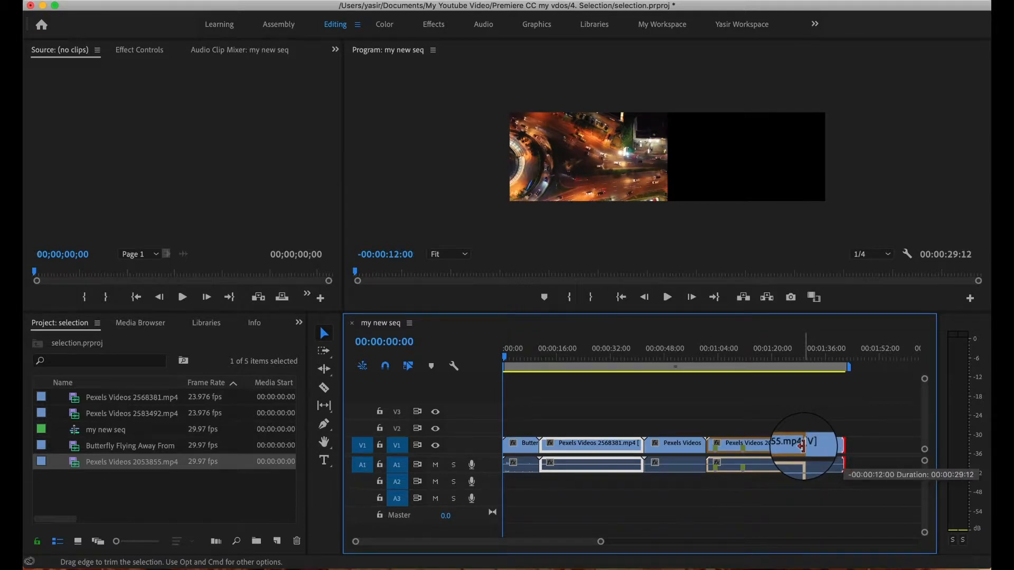
left_click_drag(801, 445, 780, 447)
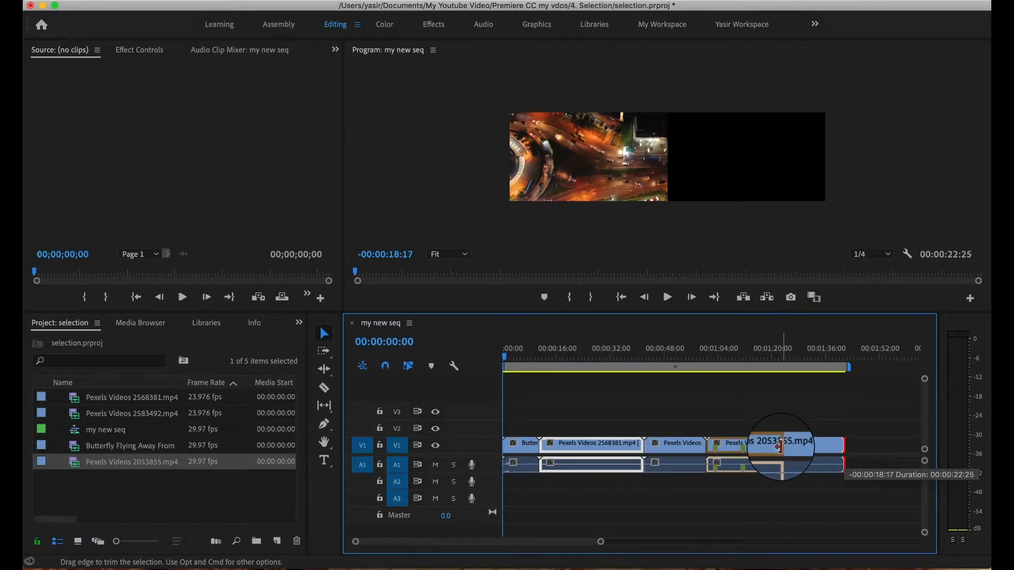
left_click_drag(780, 447, 785, 448)
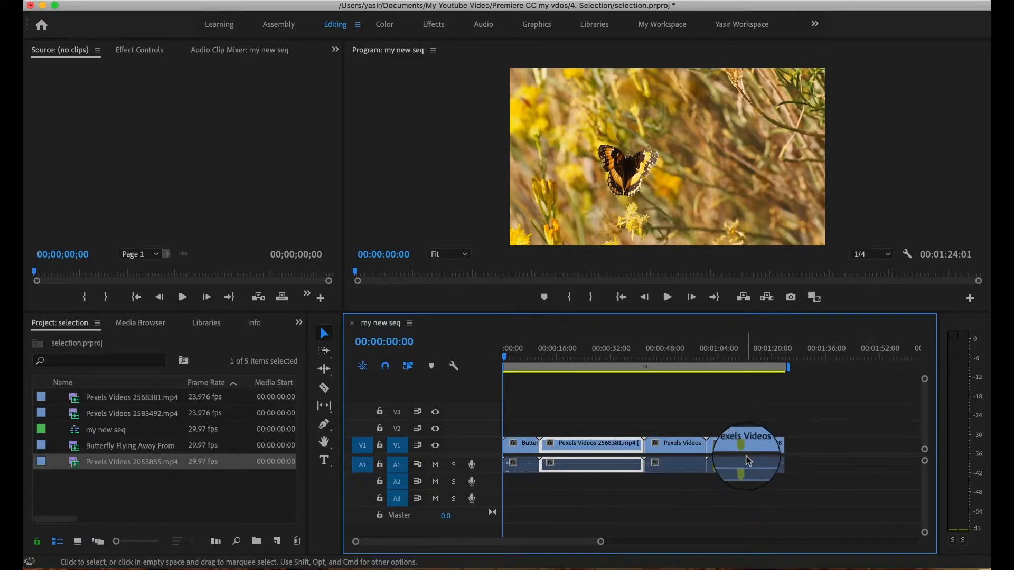
left_click_drag(793, 469, 845, 469)
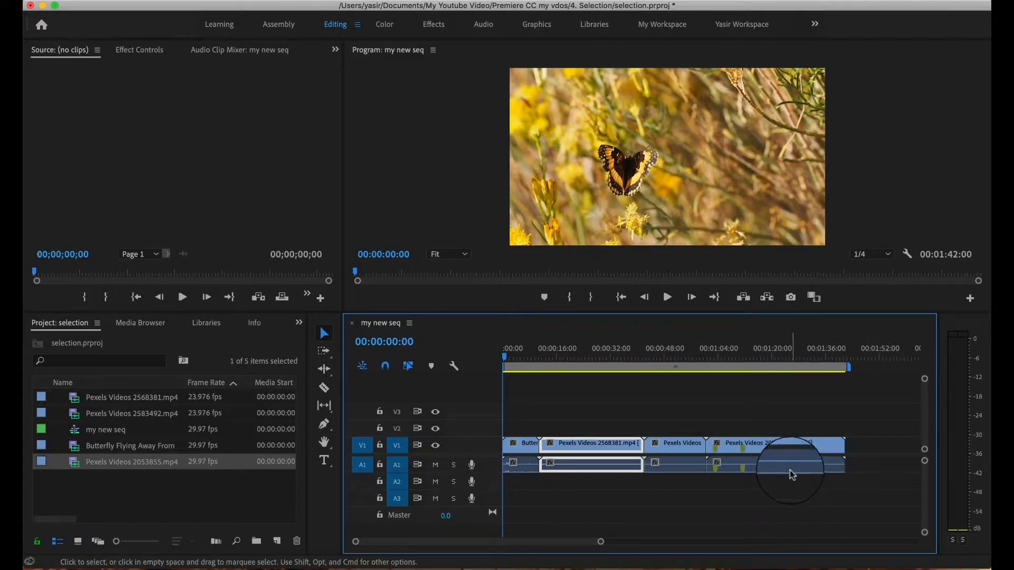
Trim about 7 seconds off the end of the third clip and move the last clip earlier to close the gap.
left_click(686, 445)
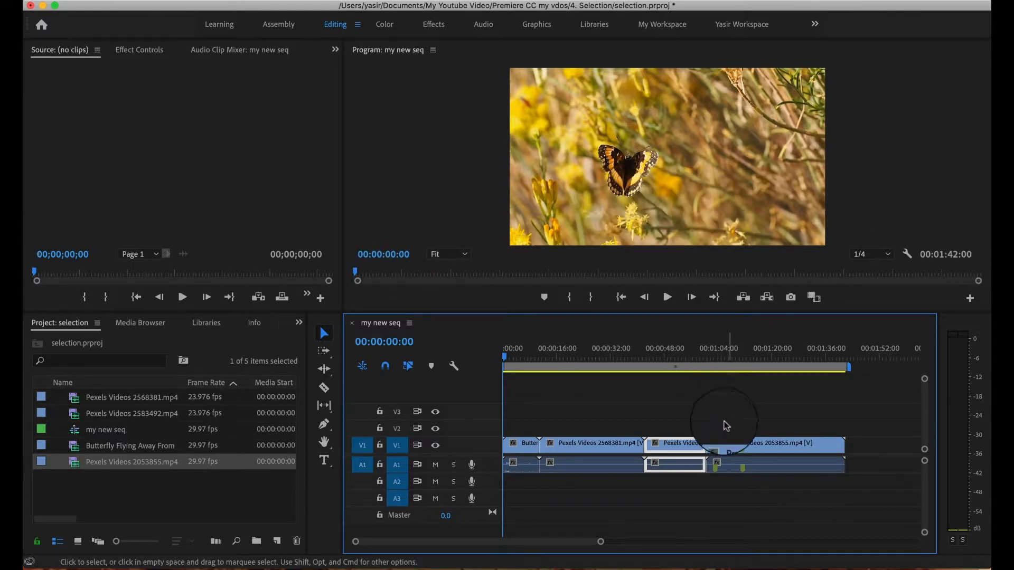
left_click_drag(703, 446, 677, 447)
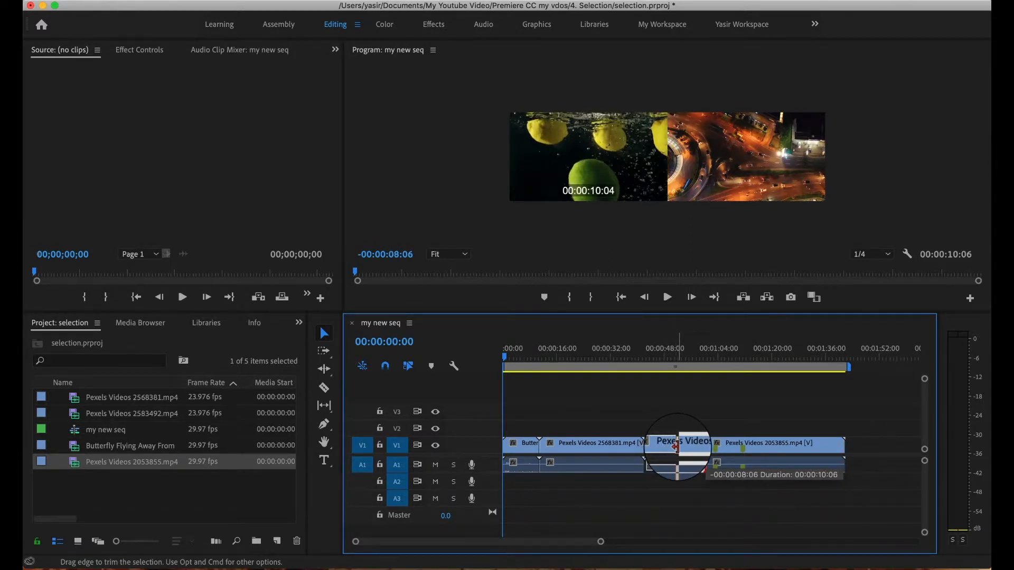
left_click_drag(677, 448, 680, 447)
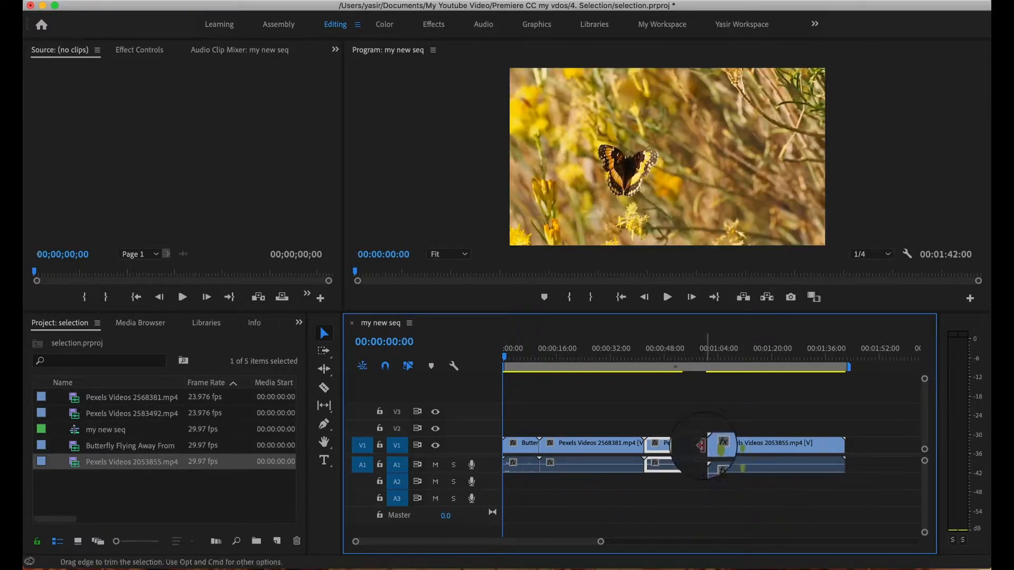
left_click_drag(770, 443, 744, 446)
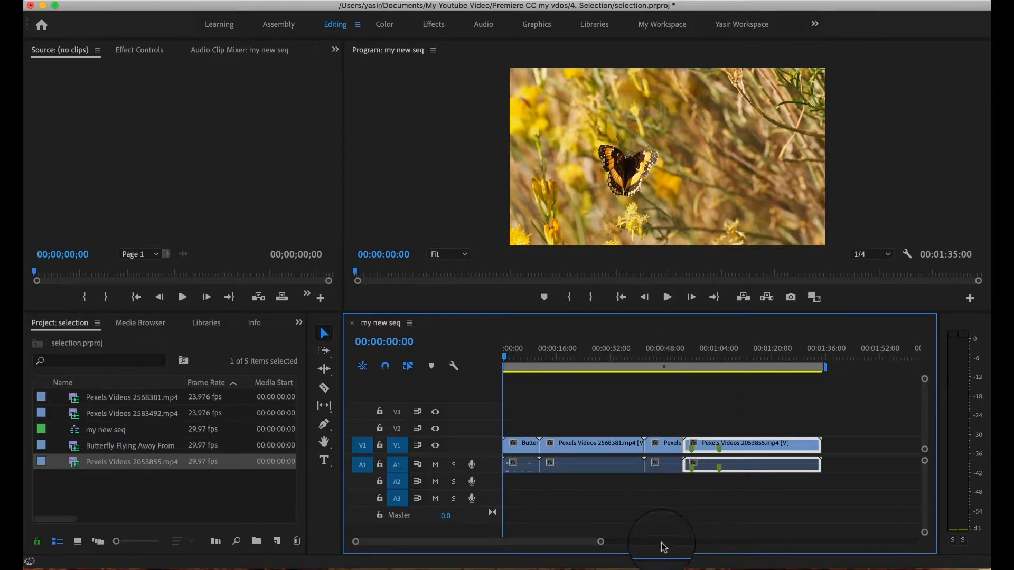
Marquee-select the last two clips, shift them about 24 seconds along the timeline, and return them against the second clip.
left_click(599, 414)
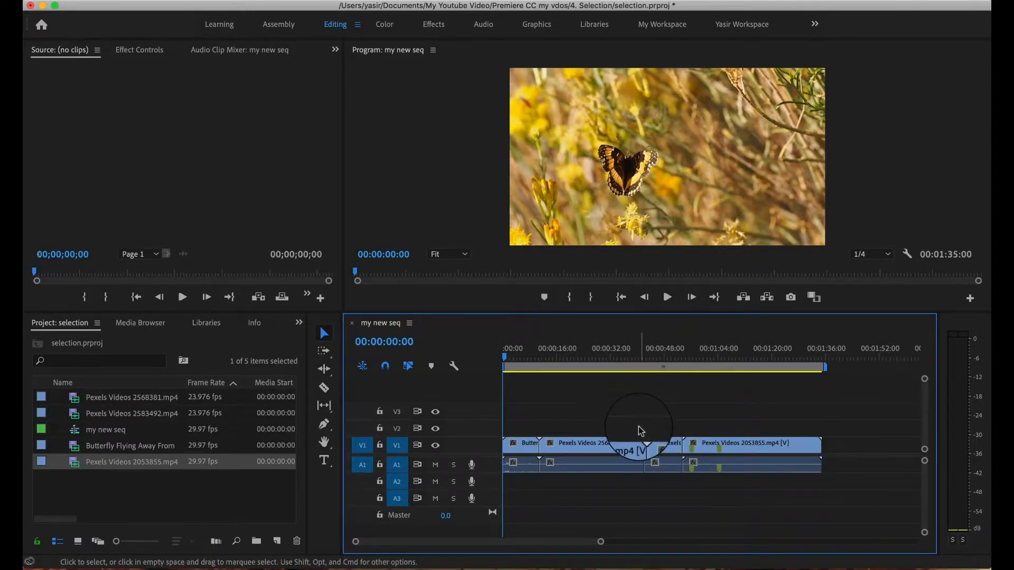
left_click_drag(655, 413, 835, 509)
left_click_drag(679, 449, 746, 451)
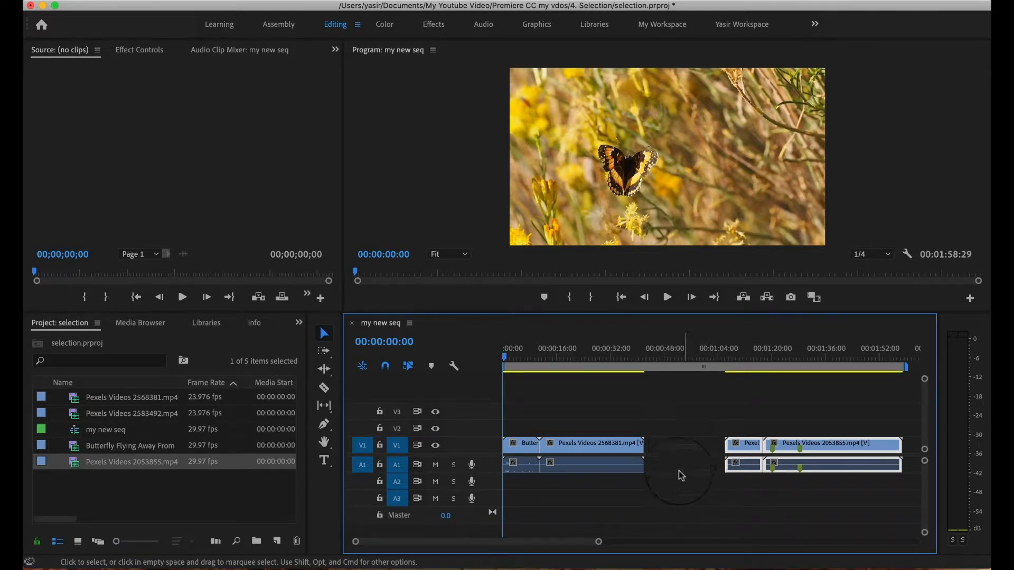
mouse_move(747, 449)
left_mouse_down()
mouse_move(838, 444)
mouse_move(740, 452)
mouse_move(776, 453)
mouse_move(756, 452)
mouse_move(763, 455)
left_mouse_up()
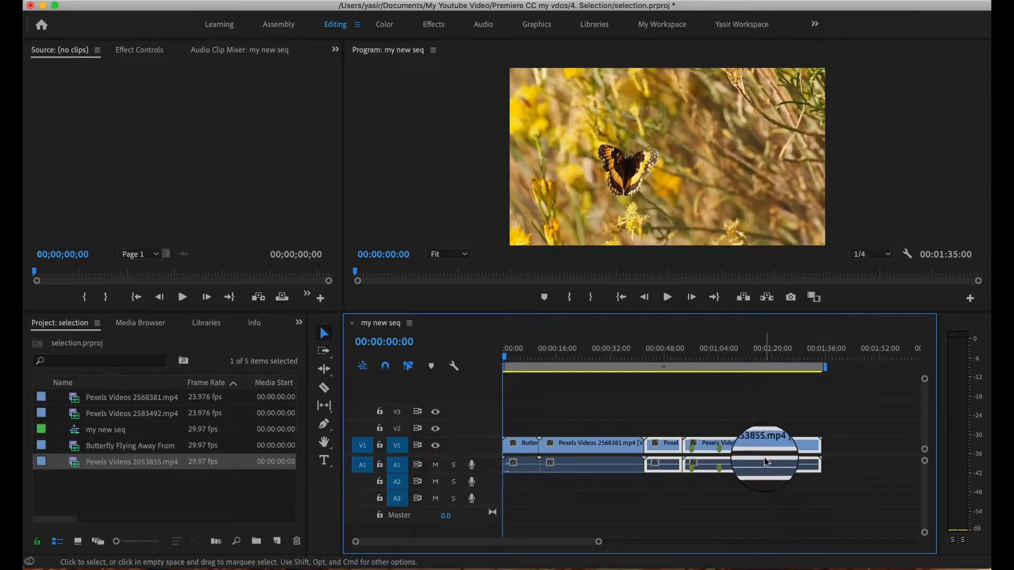
left_click(762, 489)
Unlink the video and audio of the last clip, Pexels Videos 2053855.mp4, and select both parts together.
left_click(762, 449)
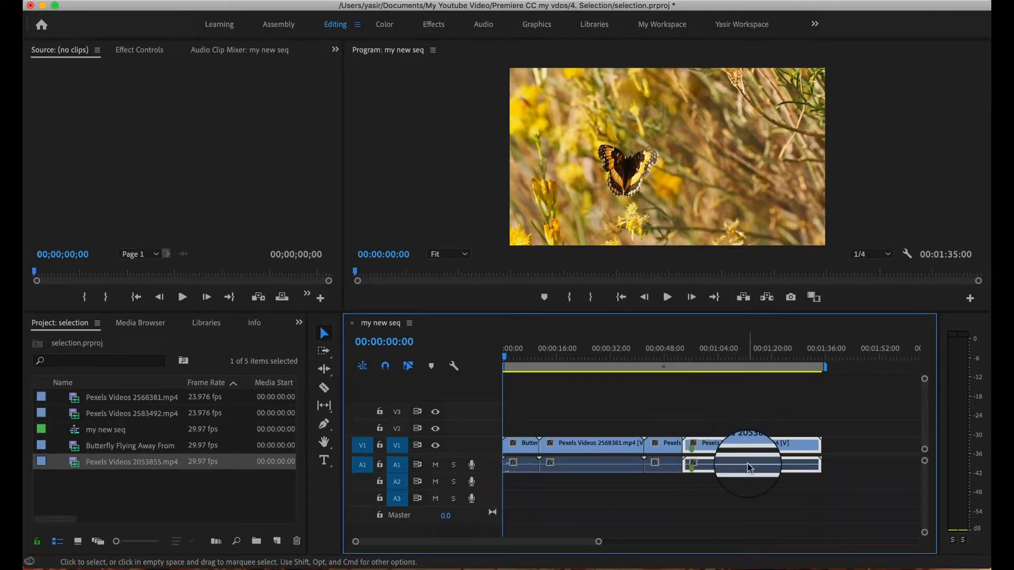
left_click(803, 496)
left_click(758, 449)
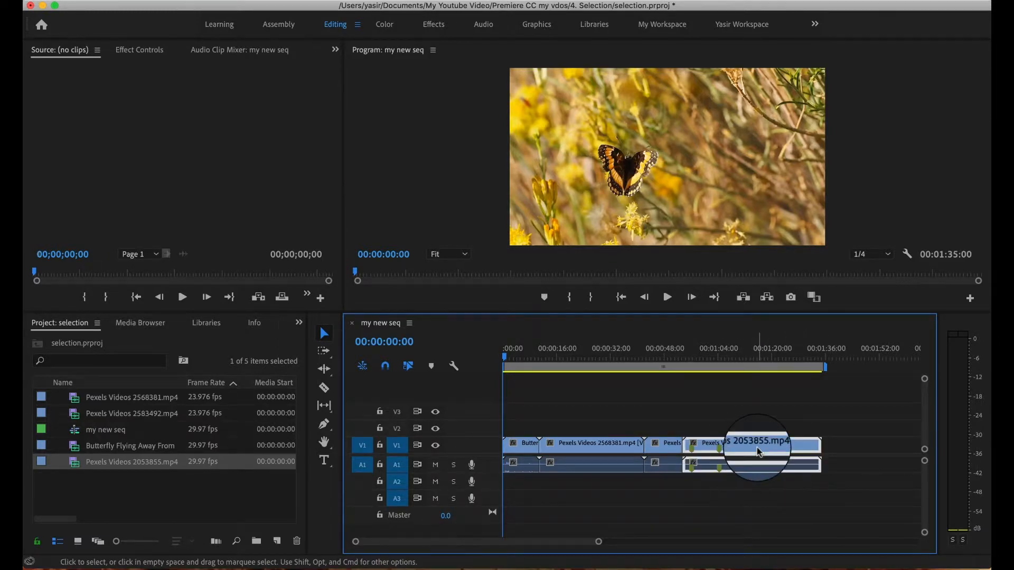
right_click(758, 450)
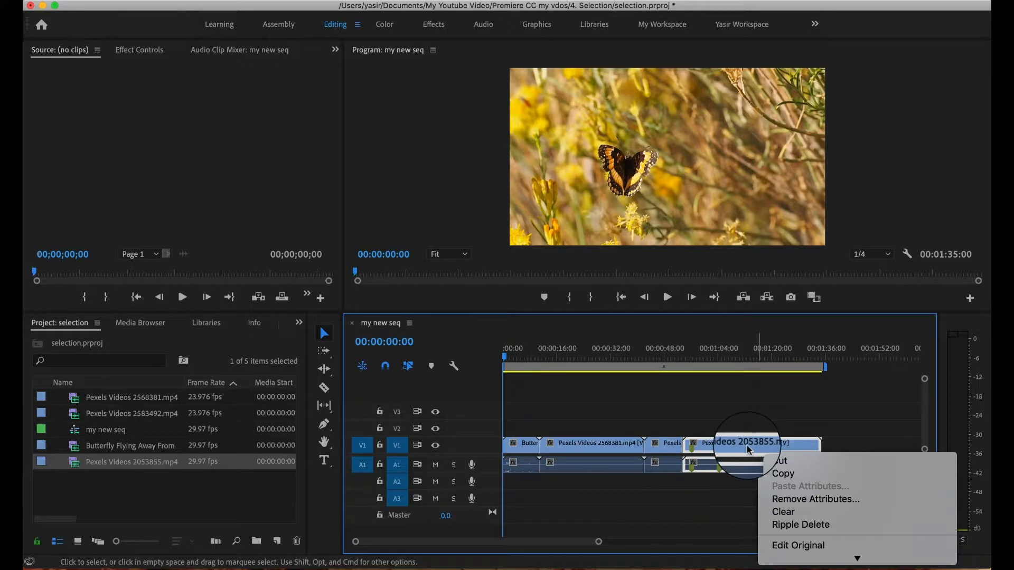
mouse_move(794, 561)
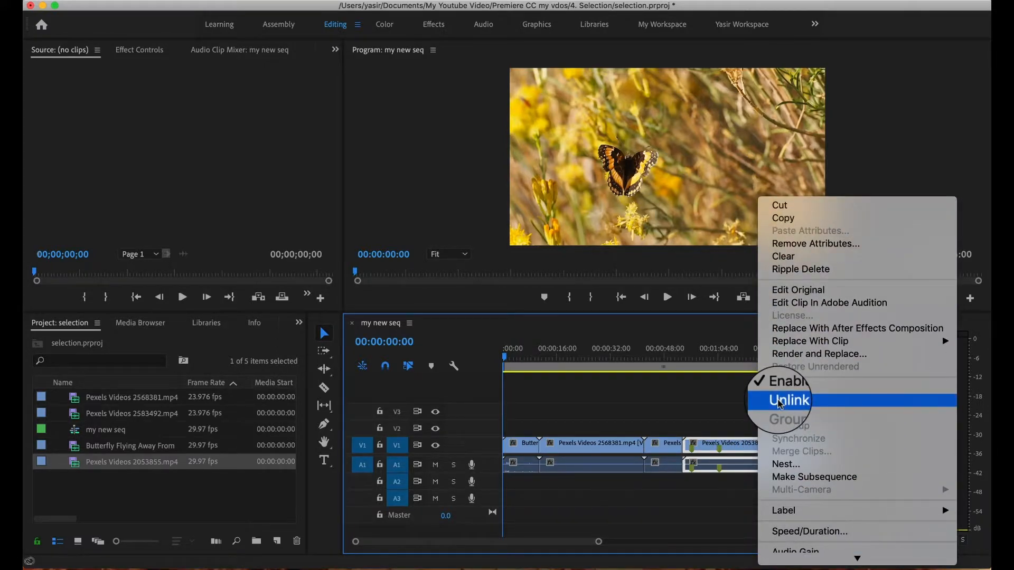
left_click(781, 402)
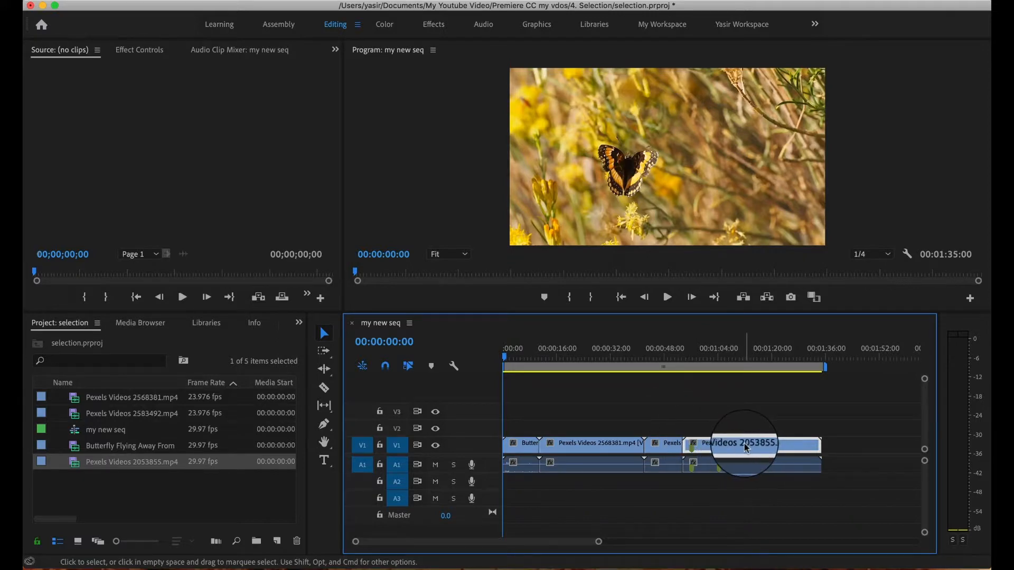
left_click_drag(746, 447, 758, 465)
left_click_drag(837, 446, 763, 446)
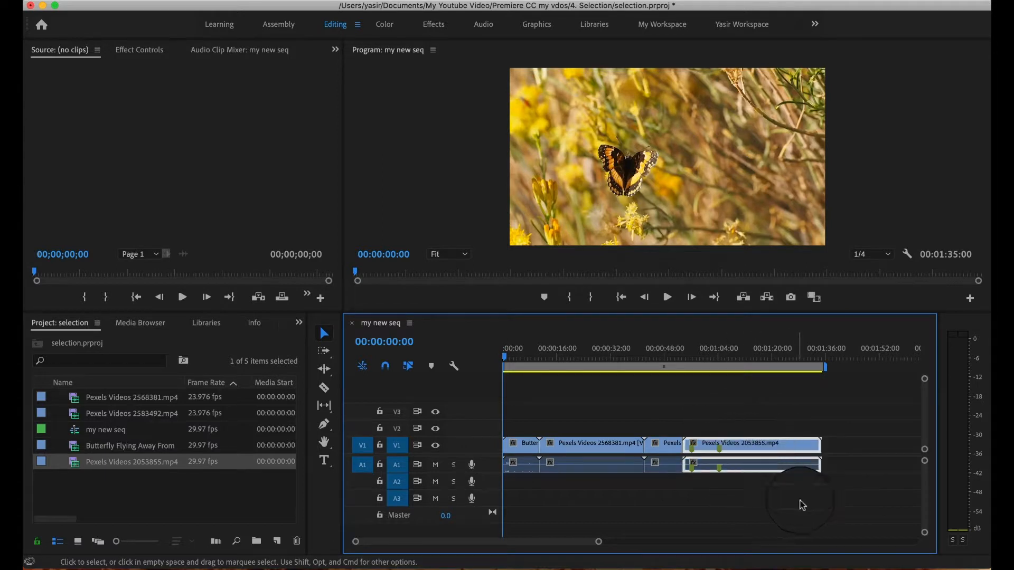
Link the video and audio of the last clip, Pexels Videos 2053855.mp4, back together.
right_click(773, 452)
scroll(792, 502, "down", 8)
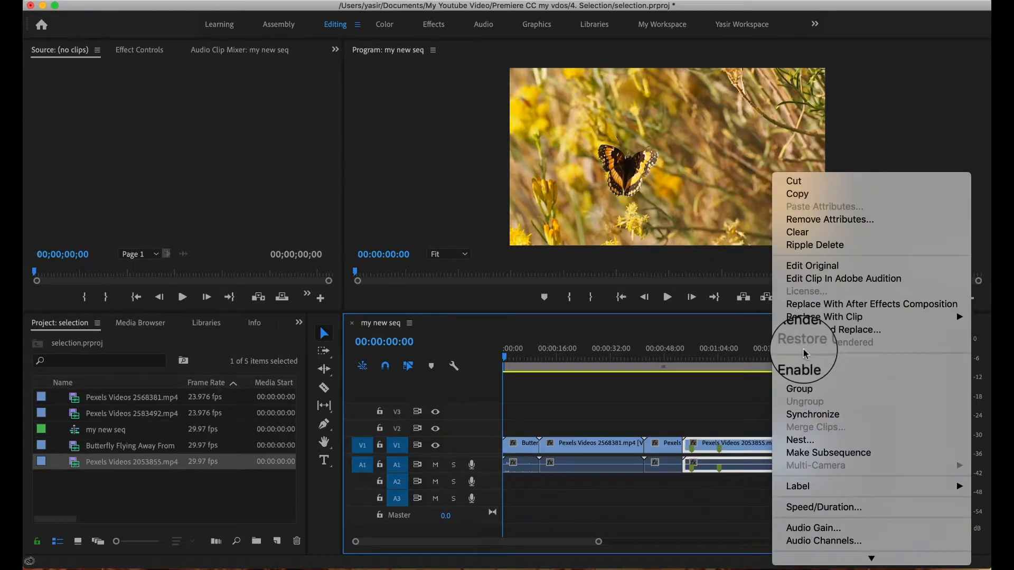
left_click(807, 379)
left_click_drag(809, 445, 784, 448)
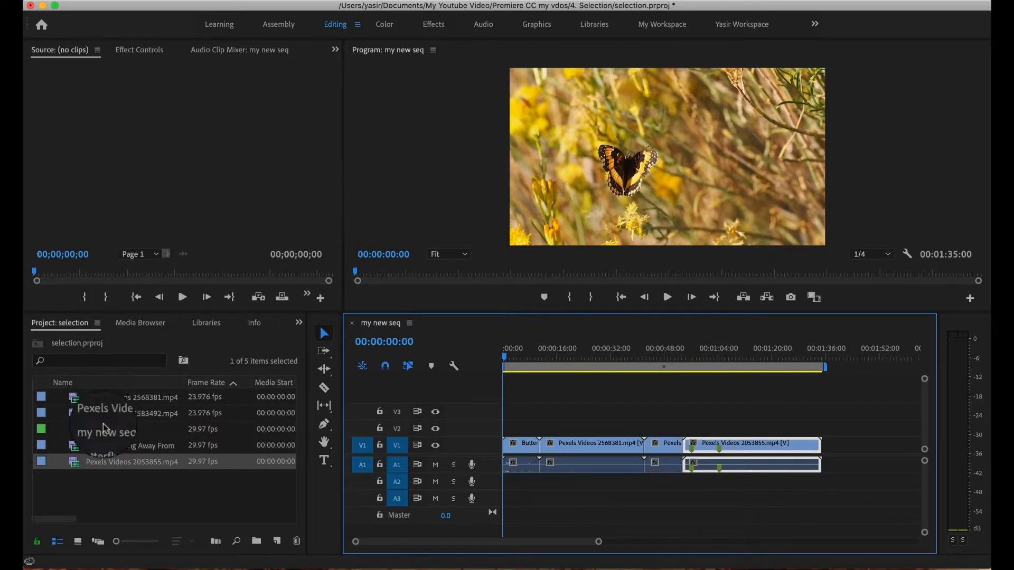
Open Pexels Videos 2583492.mp4 in the source monitor and mark a 00:00:03:21 In-to-Out range ending at 00:00:09:17.
left_click(114, 445)
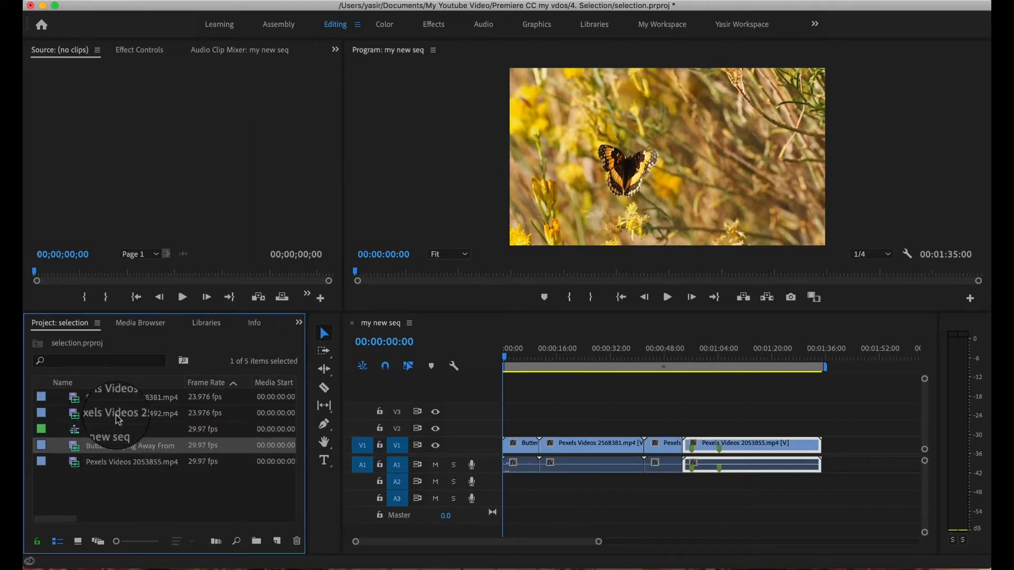
double_click(117, 418)
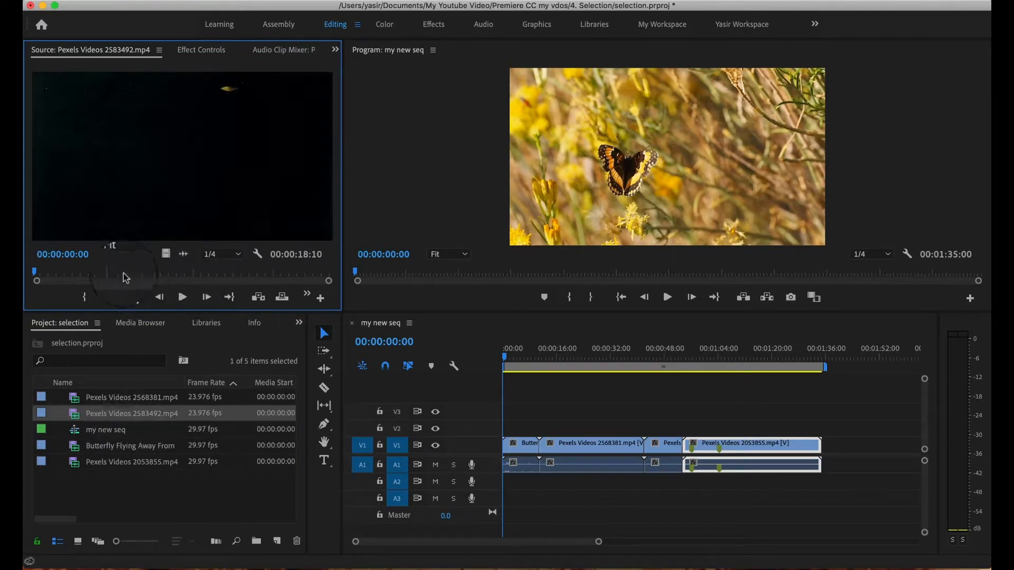
left_click_drag(36, 276, 189, 272)
left_click(98, 297)
left_click(113, 298)
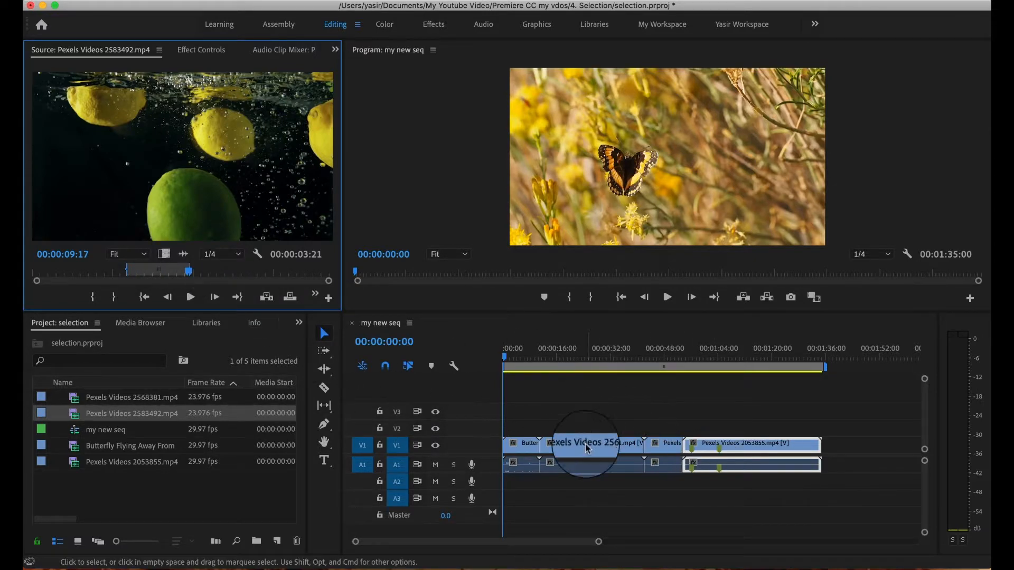
Use the Track Select Forward tool to shift the last three clips about 31 seconds later and return them against the first clip.
left_click(325, 352)
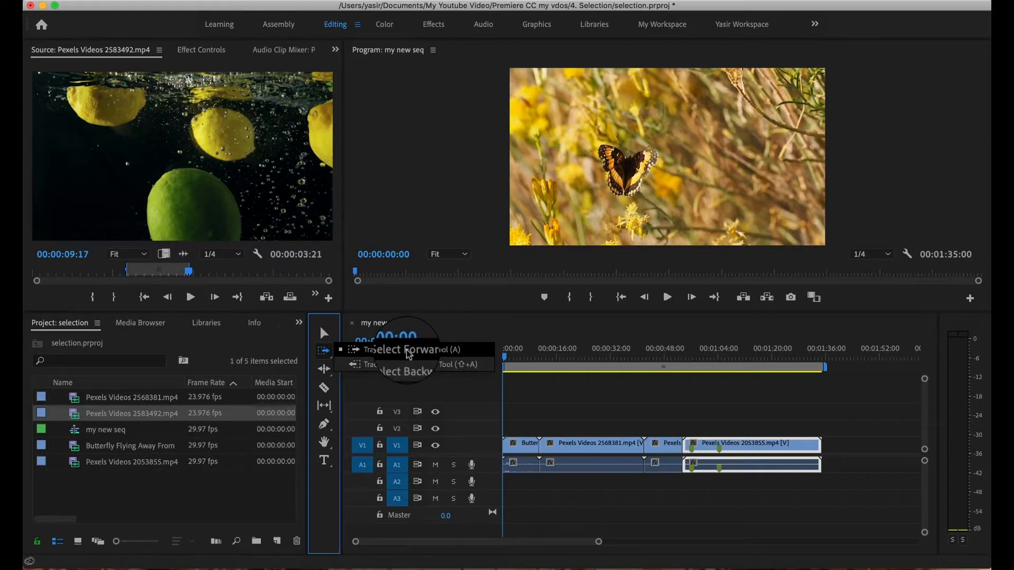
left_click(409, 351)
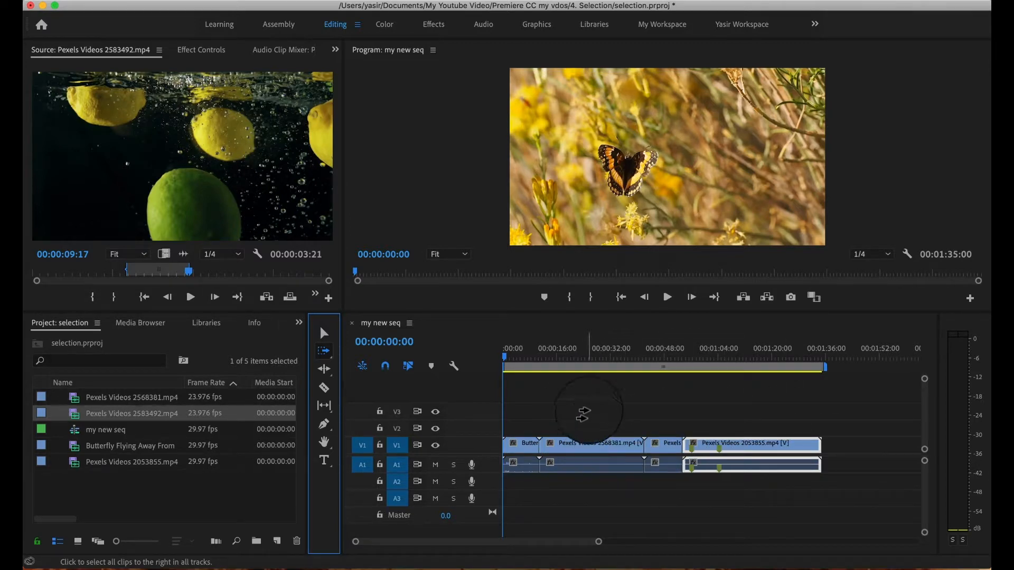
left_click(586, 412)
left_click_drag(586, 412, 679, 446)
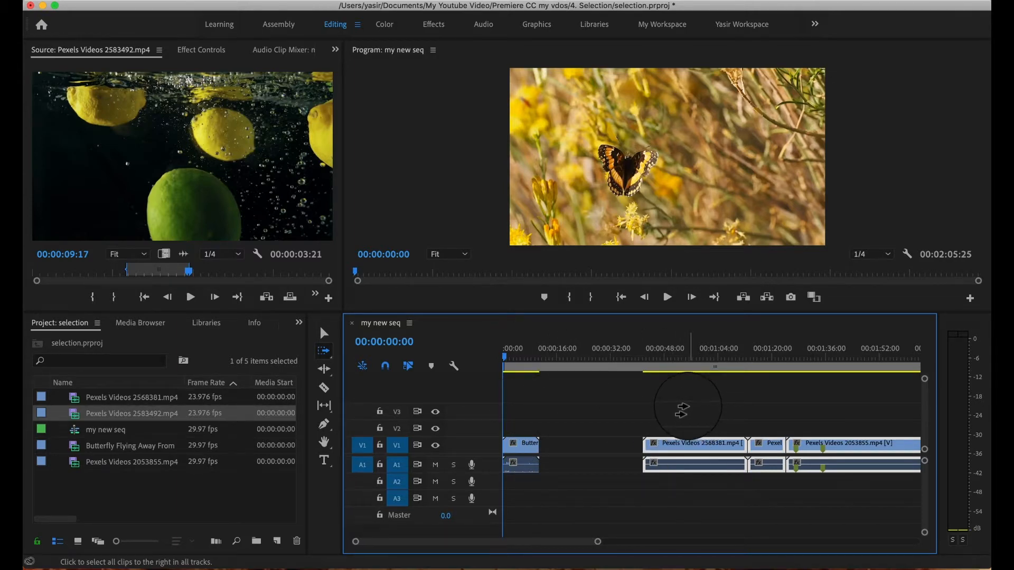
mouse_move(682, 410)
left_mouse_down()
mouse_move(617, 410)
mouse_move(718, 429)
mouse_move(687, 428)
left_mouse_up()
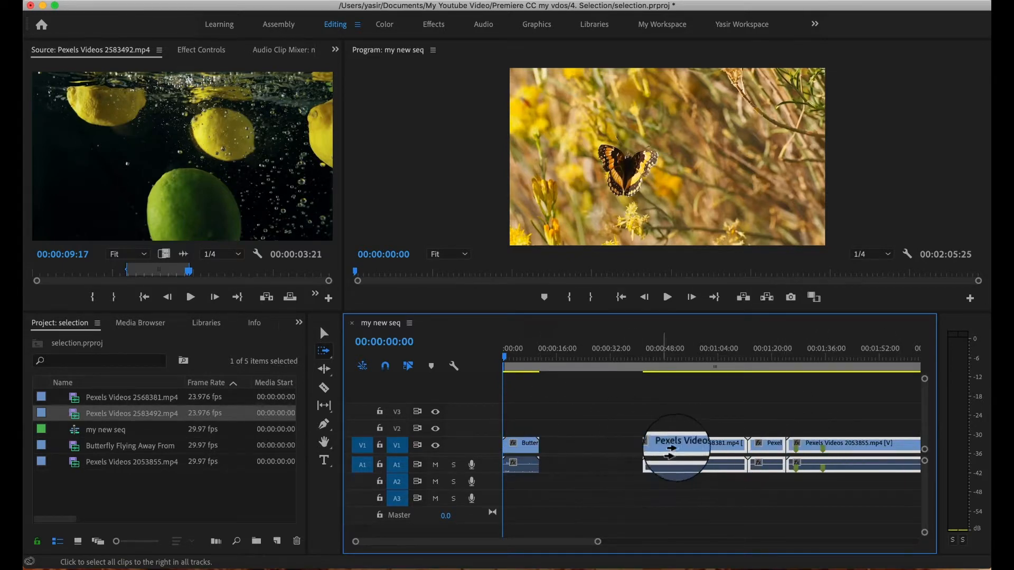
left_click_drag(680, 446, 589, 447)
Use the Track Select Backward tool to select every clip from the last one back to the start.
left_click(323, 351)
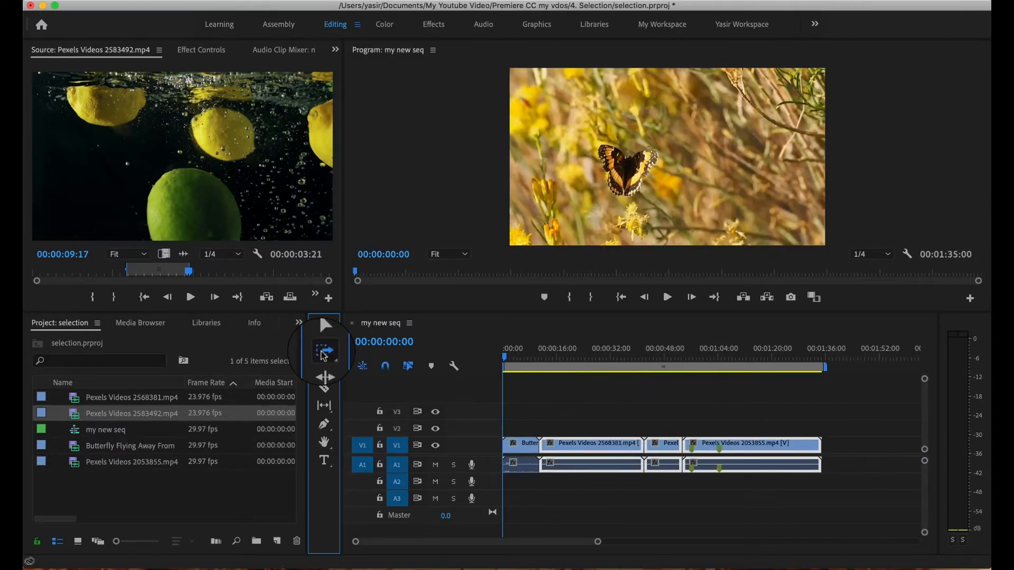
left_click(361, 369)
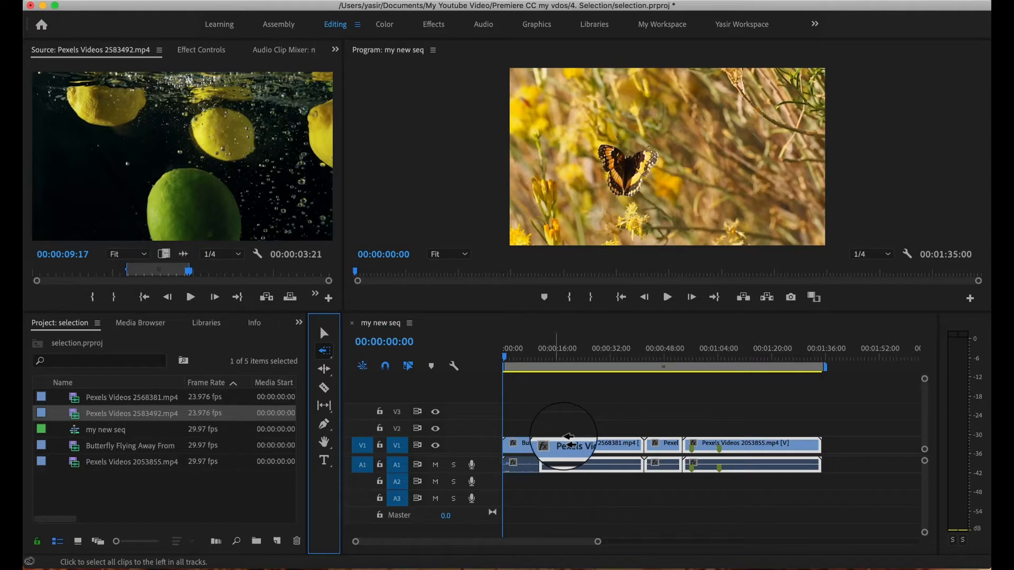
left_click(771, 449)
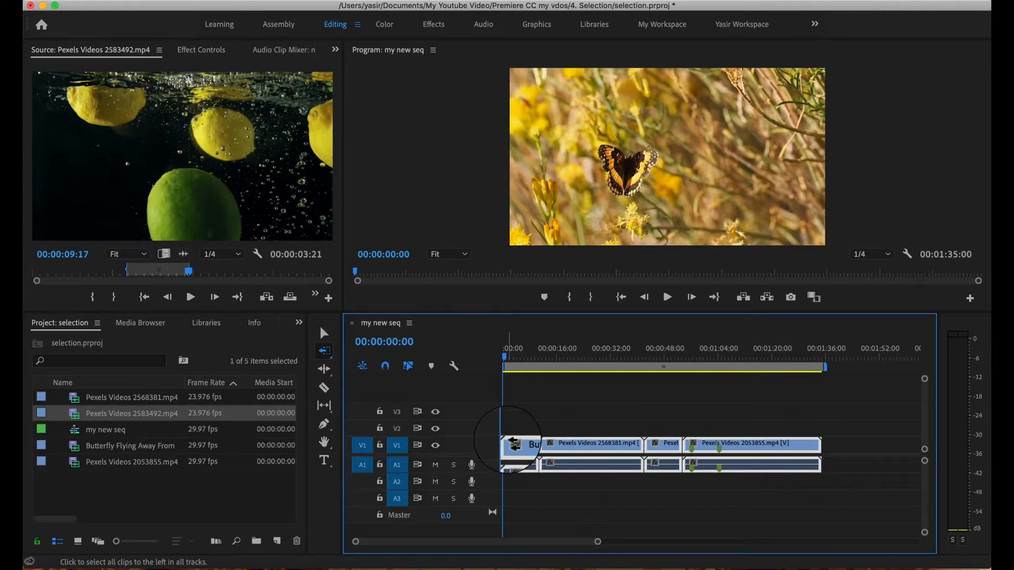
Deselect all clips, move the last clip about 24 seconds later with the Selection tool, and place the third clip against it.
left_click(320, 338)
left_click(604, 419)
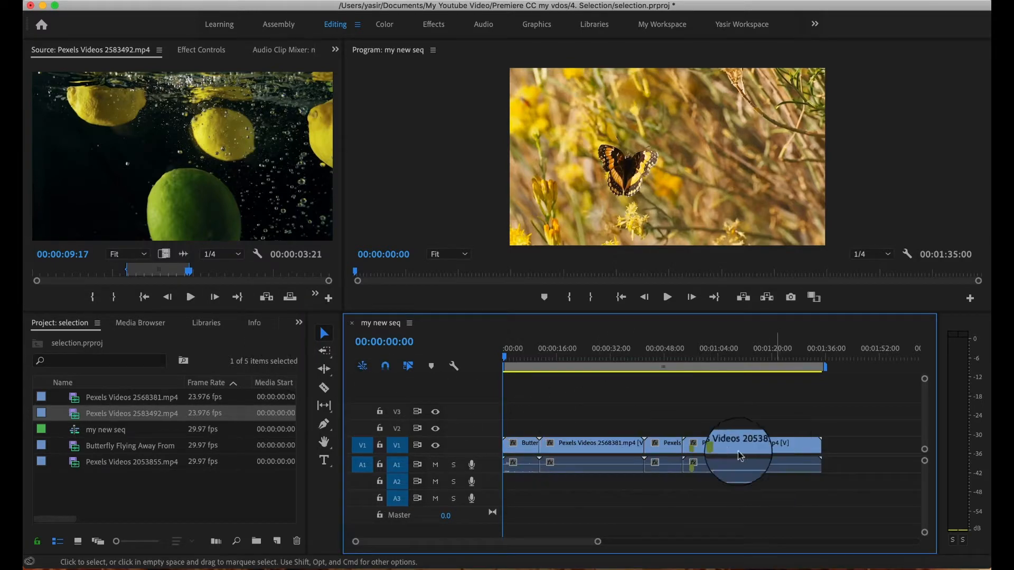
left_click_drag(736, 453, 814, 452)
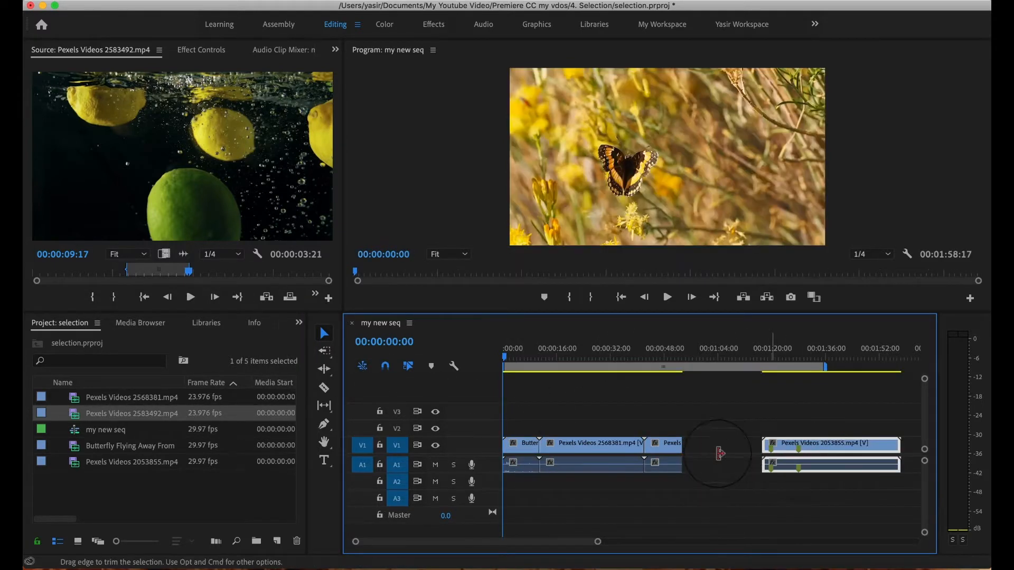
left_click_drag(666, 451, 756, 450)
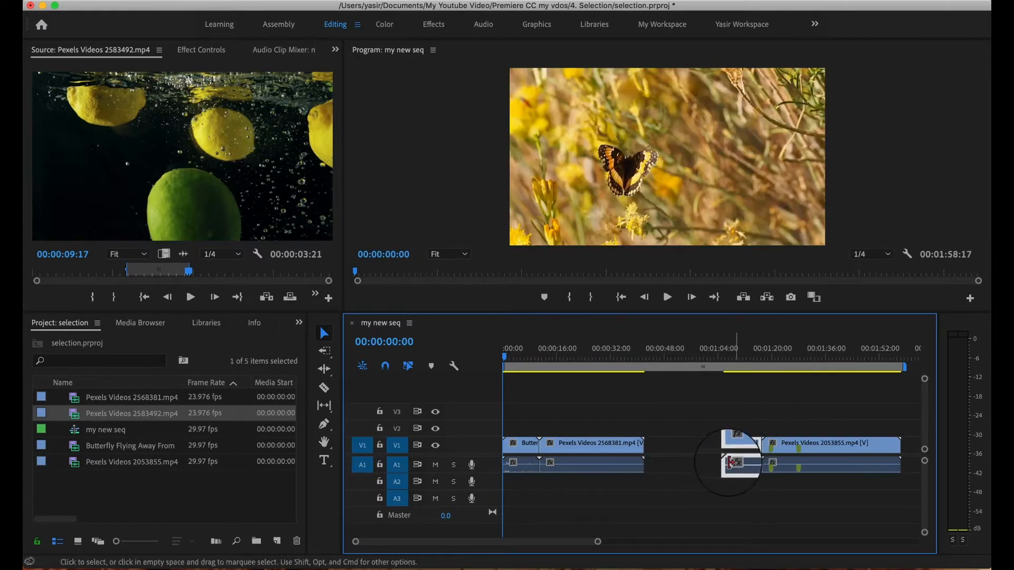
Select all clips with the Track Select Backward tool and try to move them earlier to close the gap.
left_click(324, 351)
left_click(324, 350)
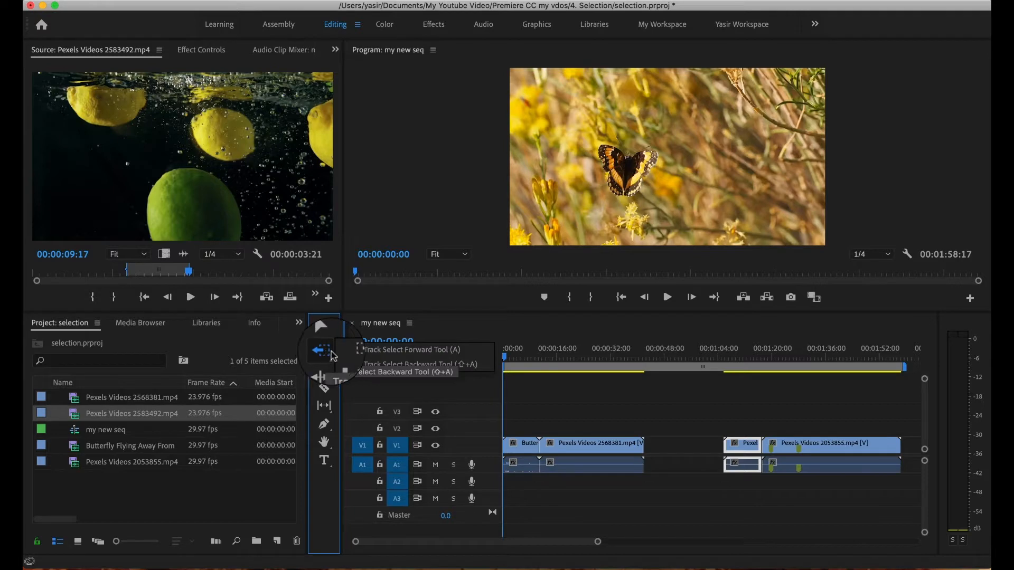
left_click(380, 365)
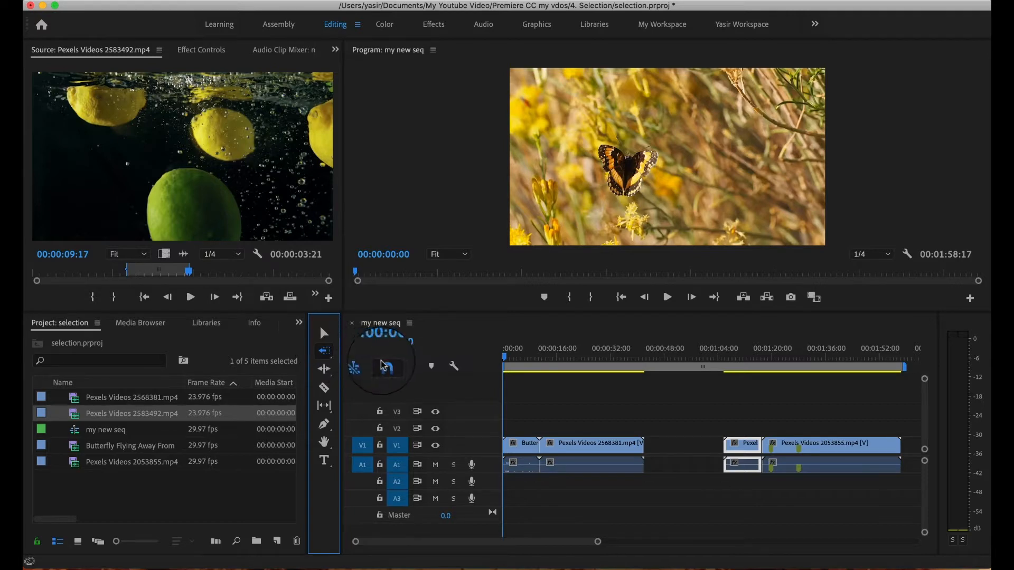
left_click(871, 446)
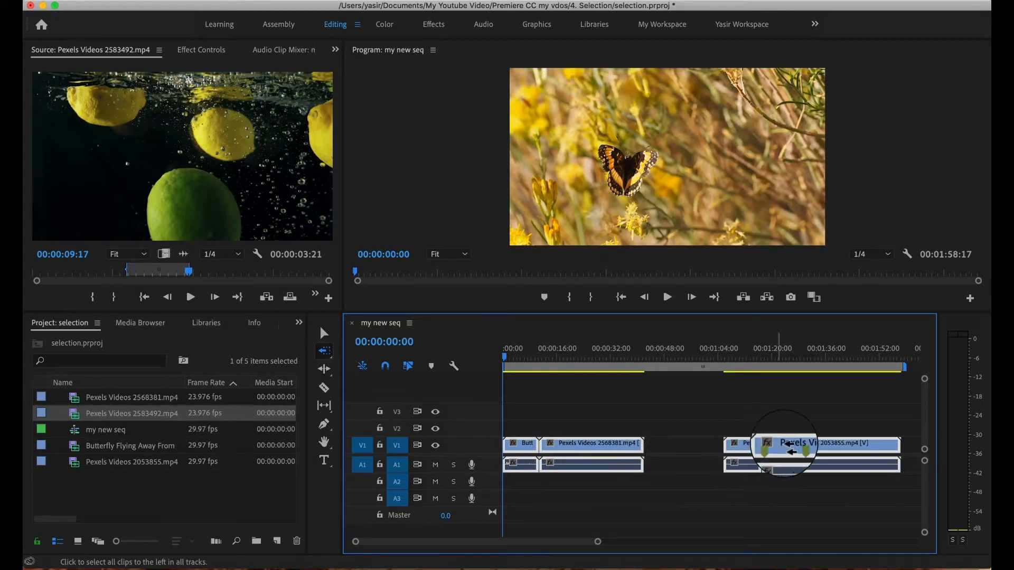
left_click_drag(805, 448, 713, 448)
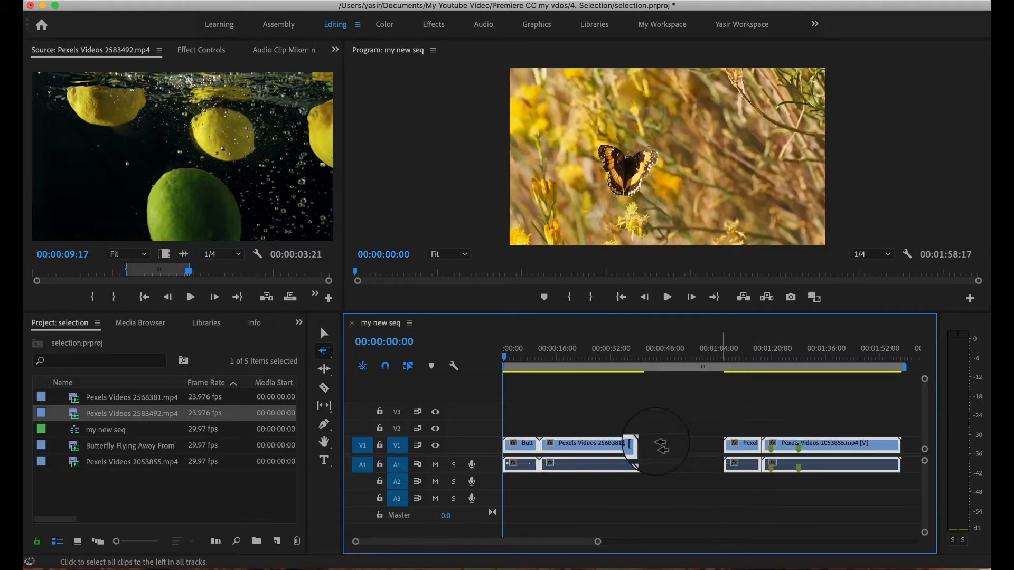
left_click(324, 350)
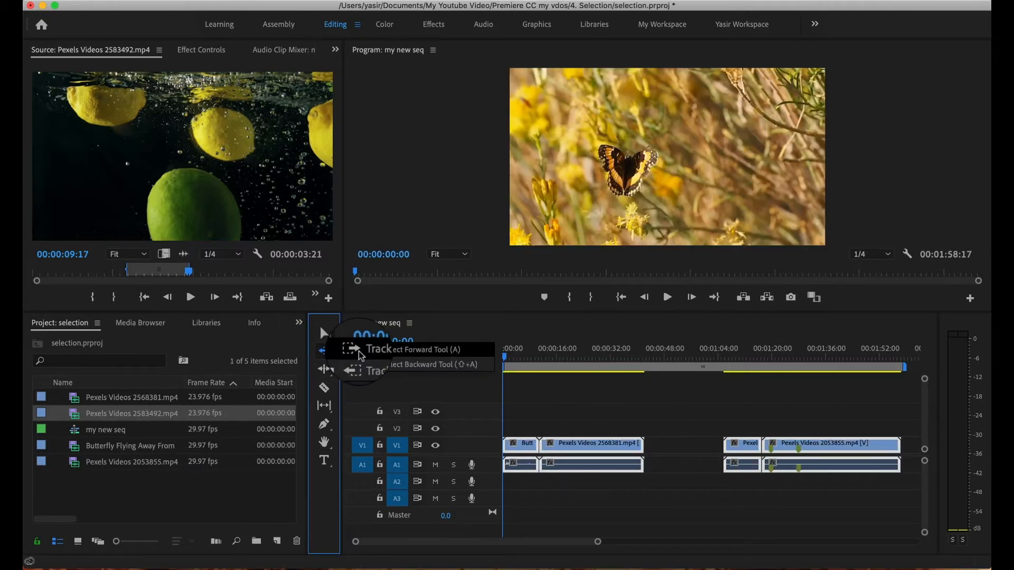
left_click(370, 352)
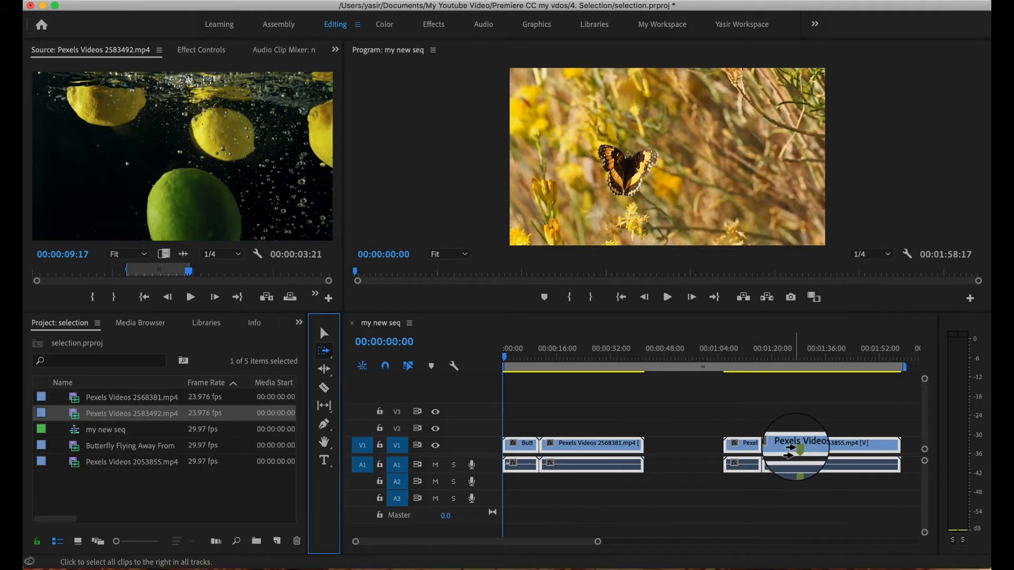
left_click(323, 334)
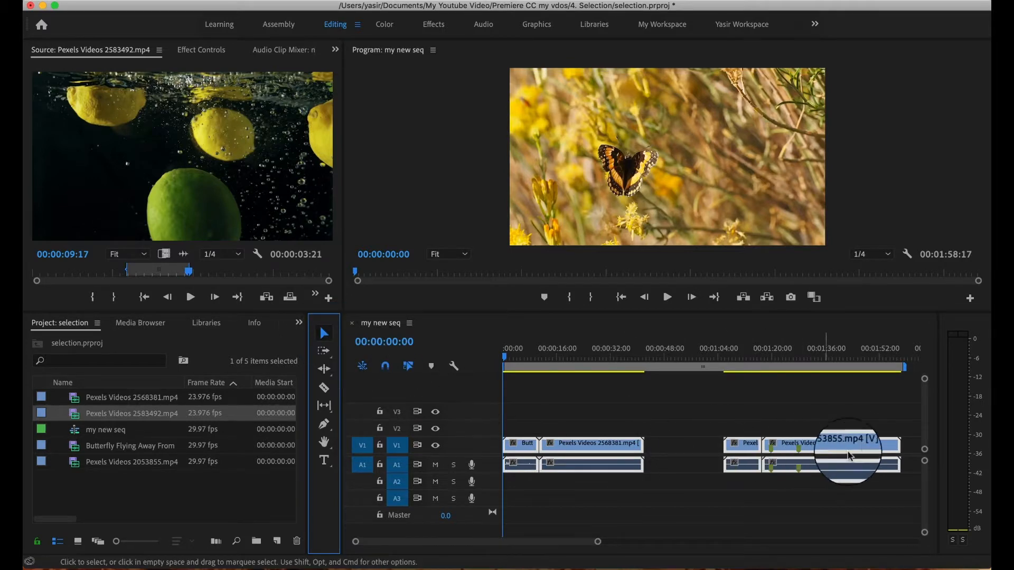
left_click_drag(811, 449, 702, 446)
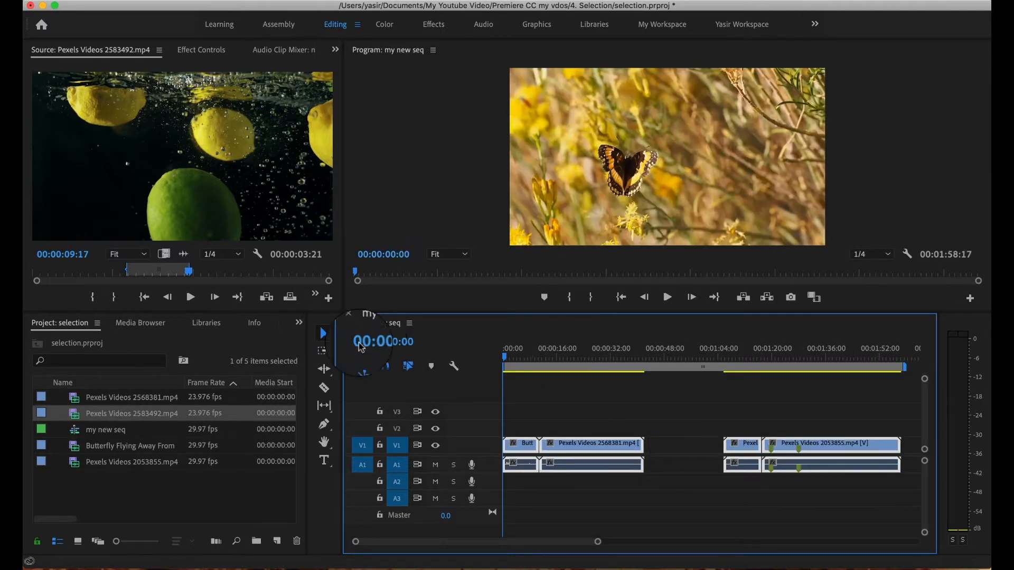
Move the last clip against the second, undo that move, and place the third and last clips back in order after the second.
mouse_move(813, 450)
left_mouse_down()
mouse_move(834, 444)
mouse_move(710, 446)
mouse_move(794, 449)
left_mouse_up()
key("super+z")
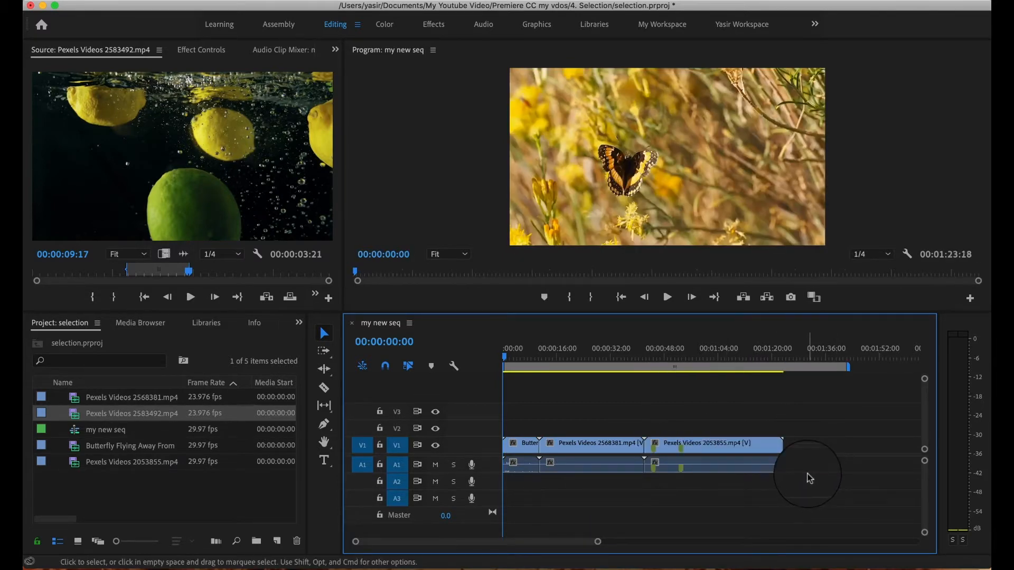
key("super+shift+z")
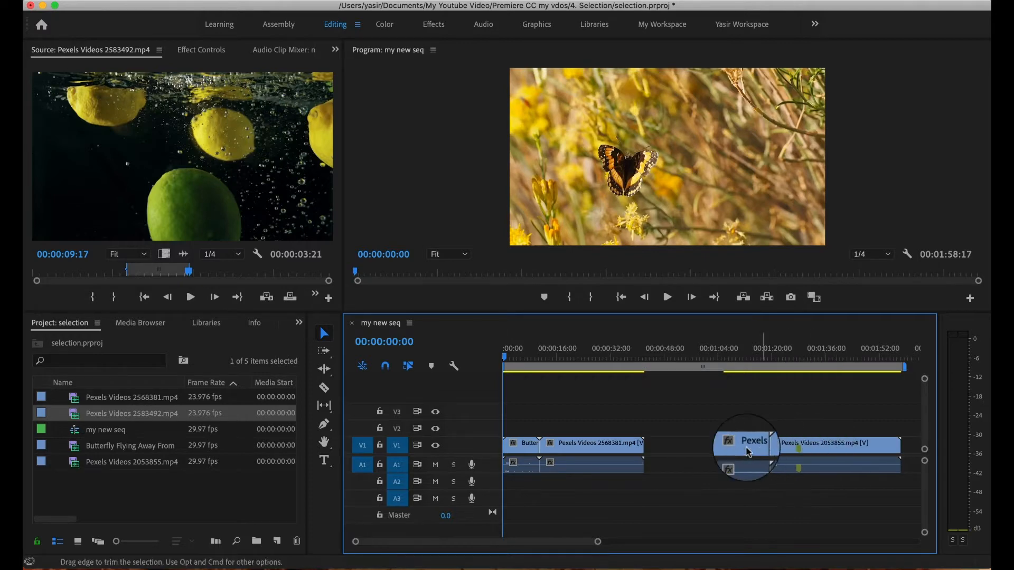
mouse_move(743, 445)
left_mouse_down()
mouse_move(663, 446)
mouse_move(815, 442)
mouse_move(738, 449)
left_mouse_up()
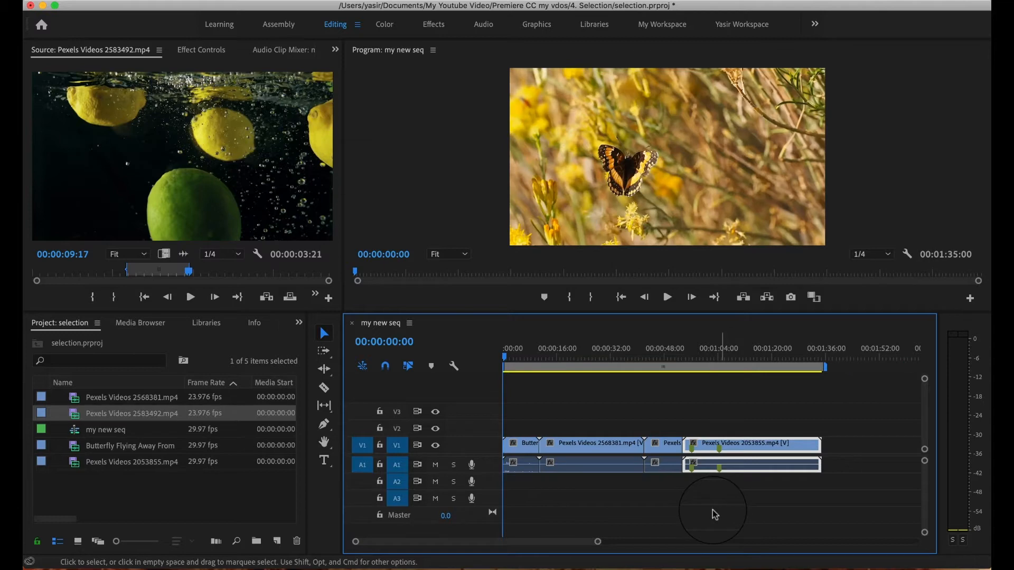
Select the last clip with the Track Select Forward tool and unlink its video and audio.
left_click(323, 351)
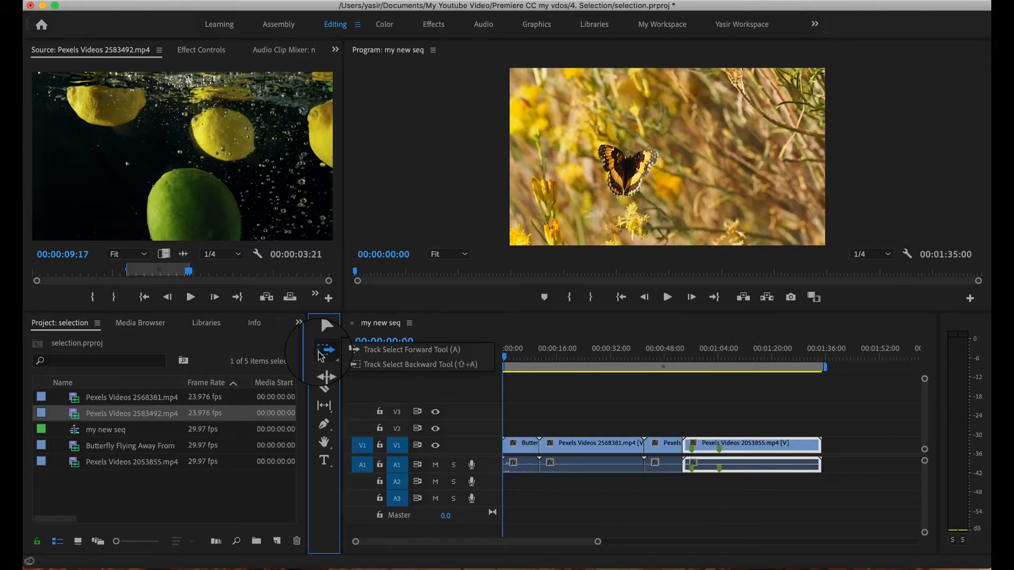
left_click(364, 352)
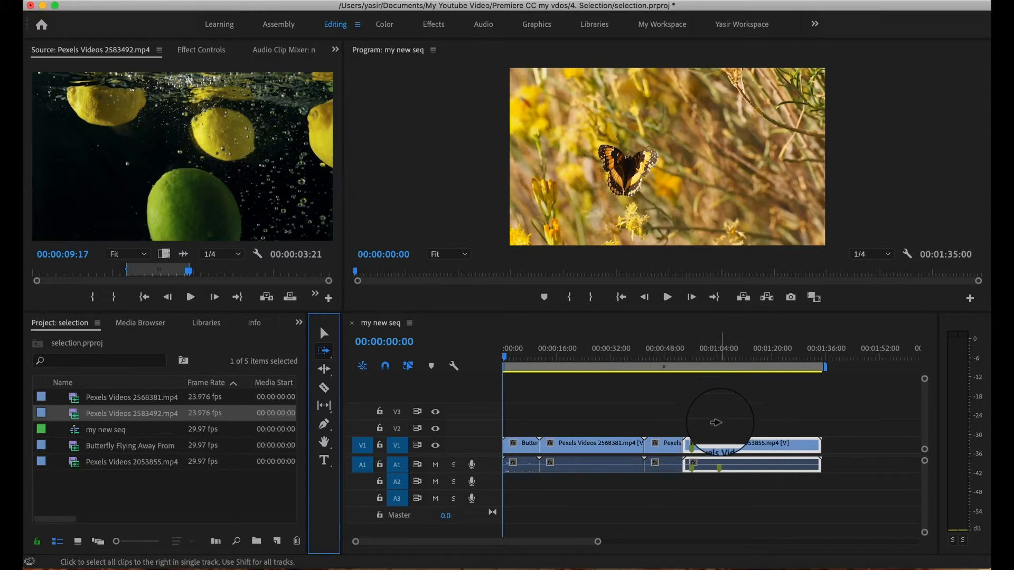
left_click(729, 443)
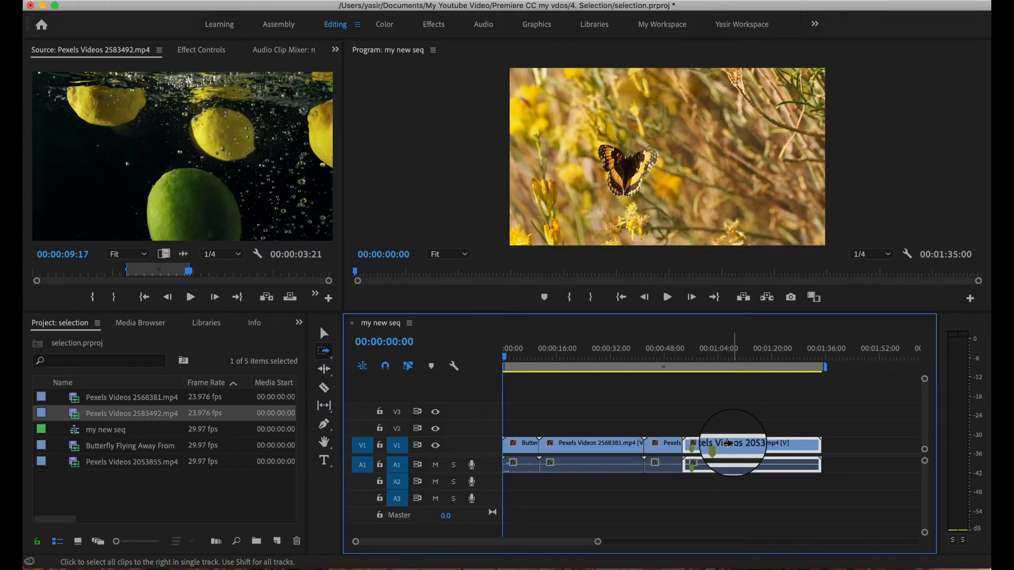
mouse_move(729, 444)
left_mouse_down()
mouse_move(787, 446)
mouse_move(746, 446)
left_mouse_up()
right_click(747, 446)
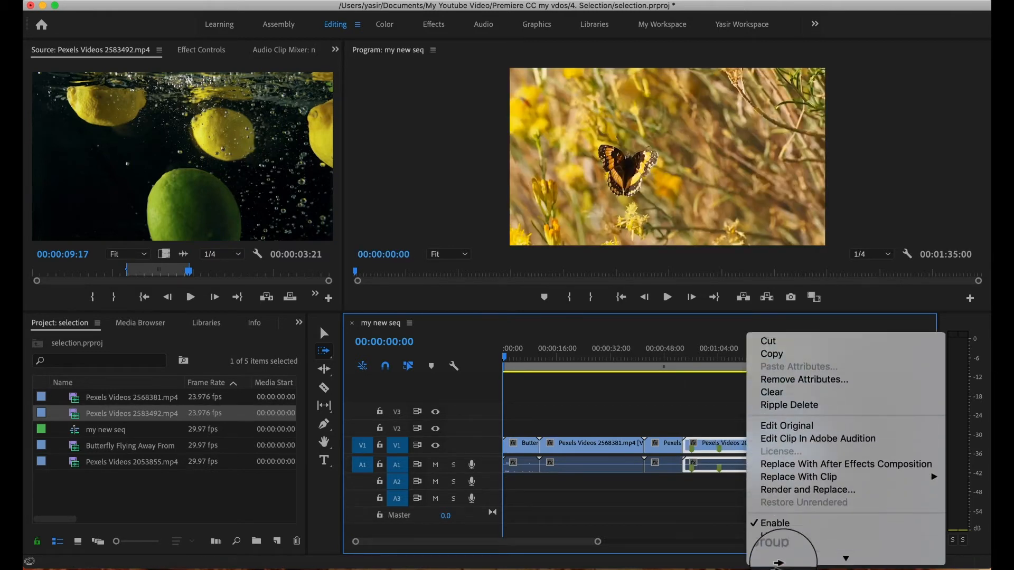
left_click(780, 506)
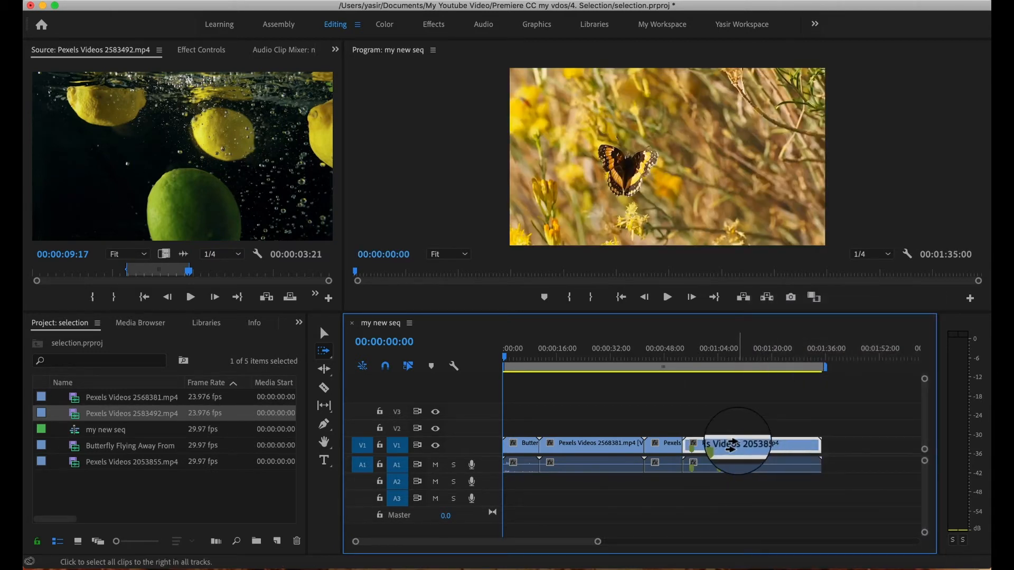
Shift the last clip's video about 10 seconds later on its own, and realign video and audio about 6 seconds after their original position.
left_click_drag(743, 444, 771, 445)
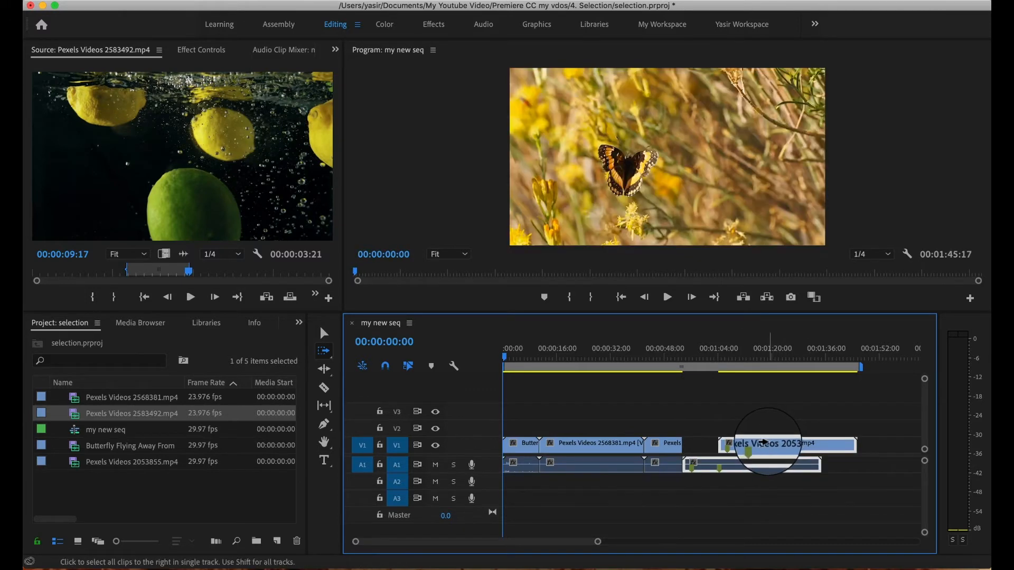
mouse_move(764, 443)
left_mouse_down()
mouse_move(840, 429)
mouse_move(816, 415)
mouse_move(728, 416)
mouse_move(774, 416)
mouse_move(733, 421)
mouse_move(765, 414)
mouse_move(749, 412)
mouse_move(757, 446)
left_mouse_up()
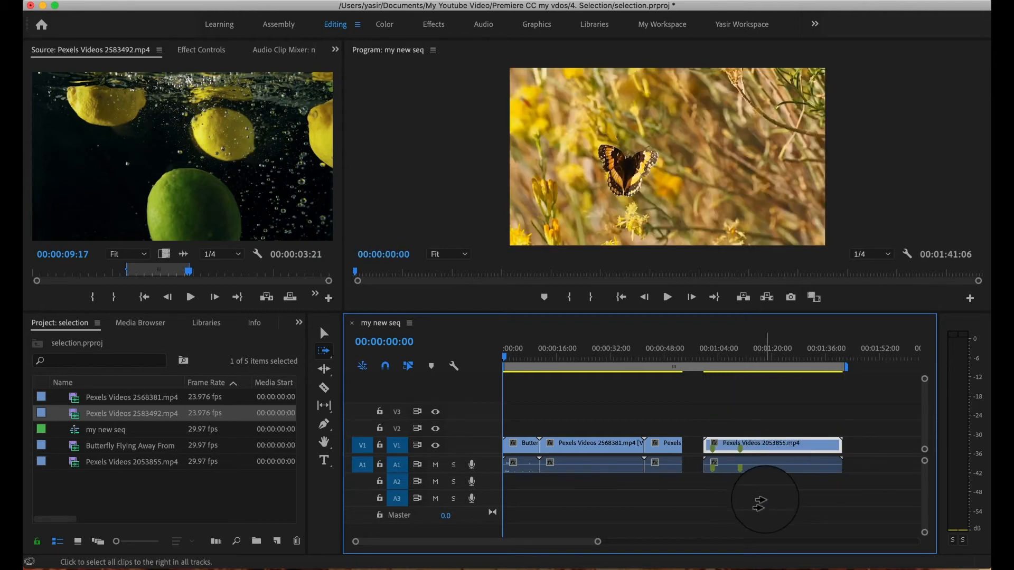